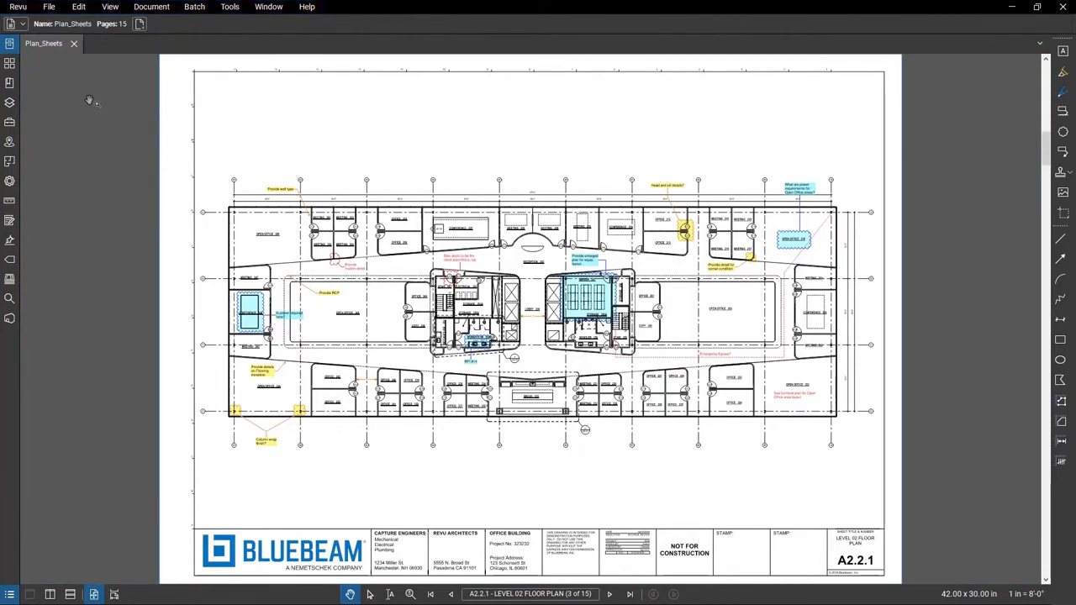
Choose the Revu Advanced profile for the workspace
left_click(17, 10)
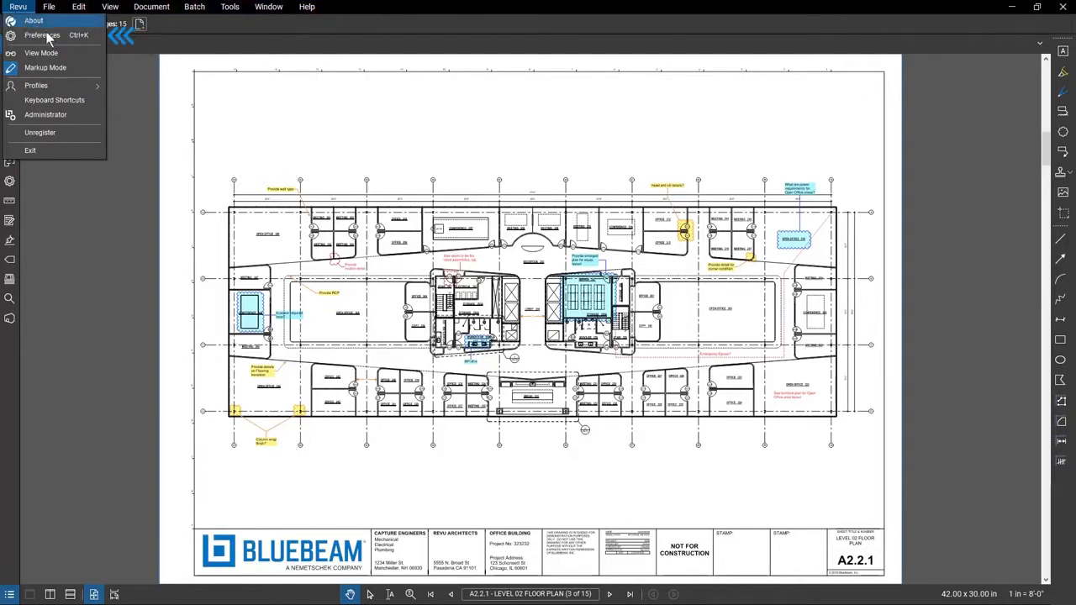
mouse_move(82, 91)
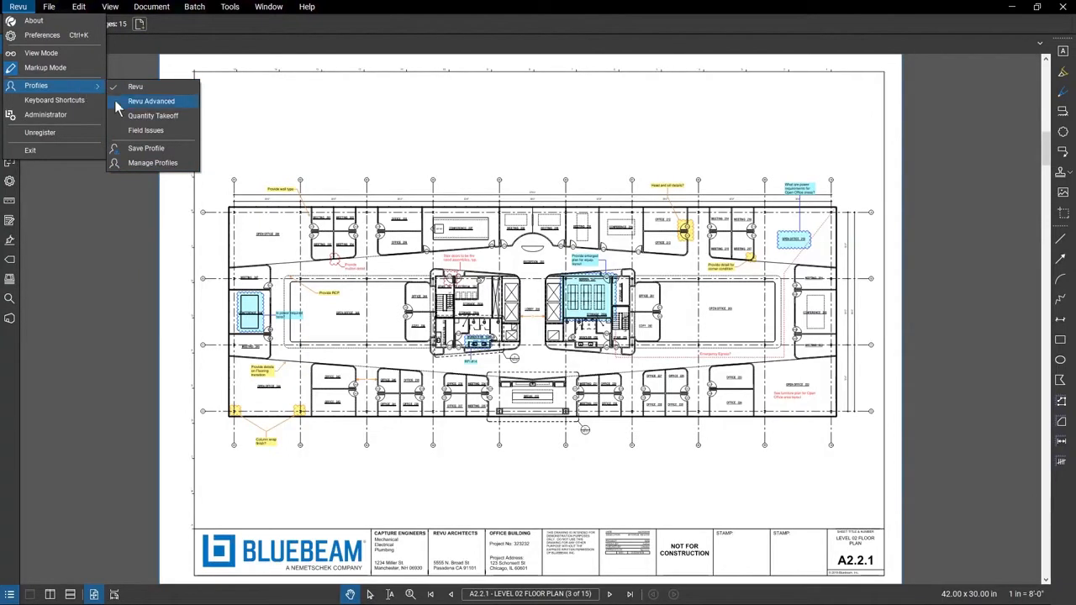
left_click(116, 102)
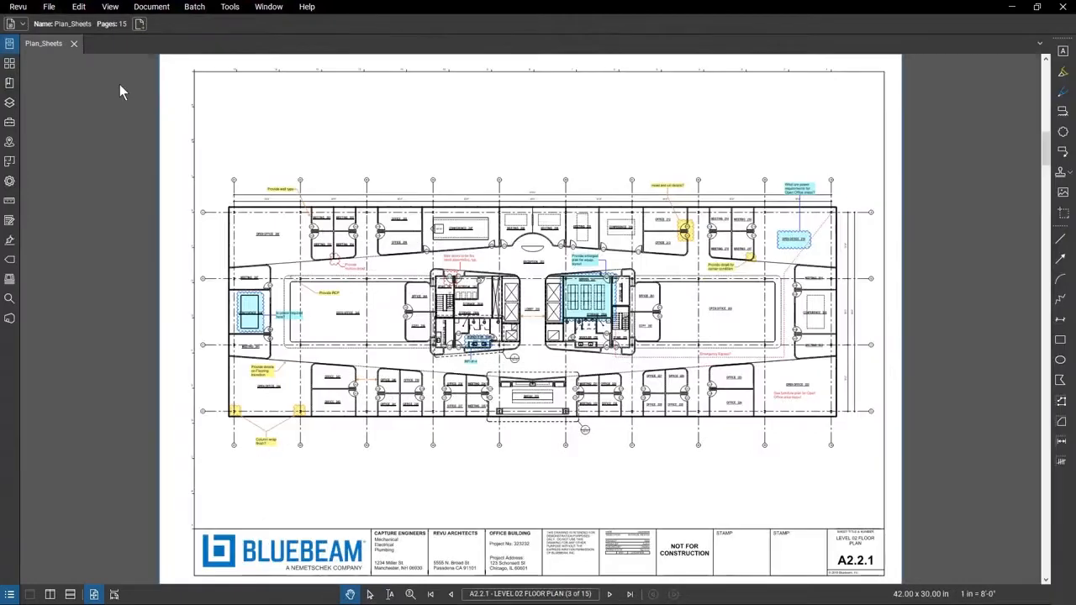
Examine the available file, document, markup, measurement, toolbar, window and help commands
left_click(57, 8)
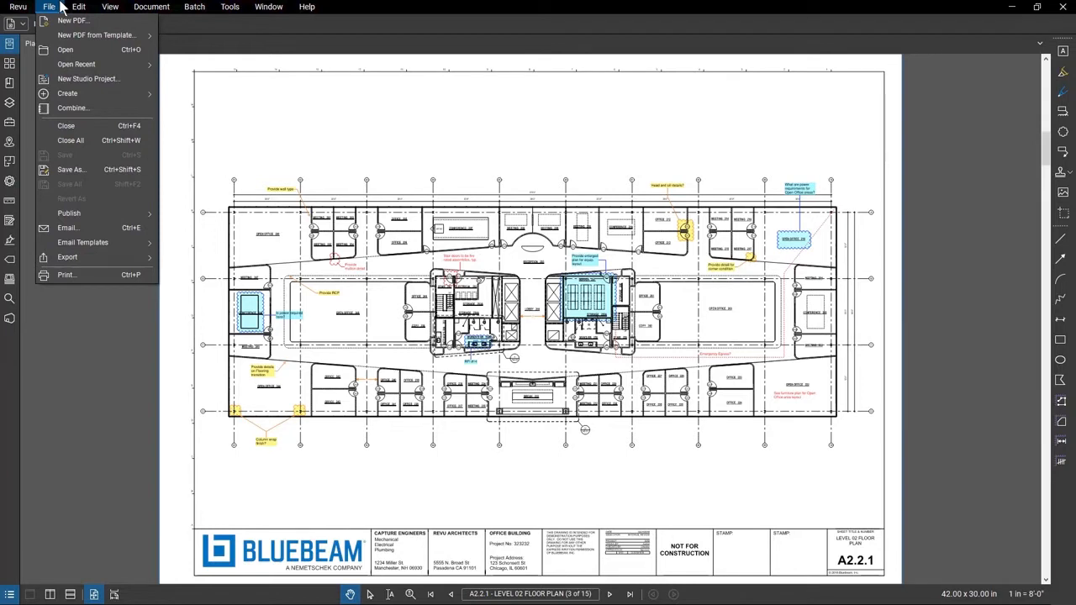
mouse_move(89, 14)
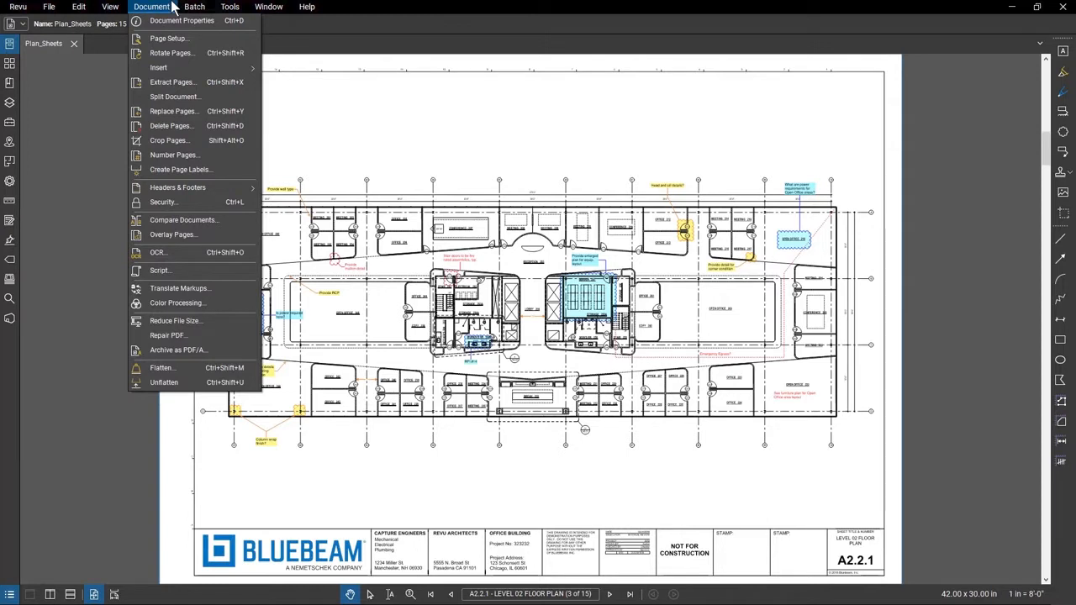
mouse_move(199, 8)
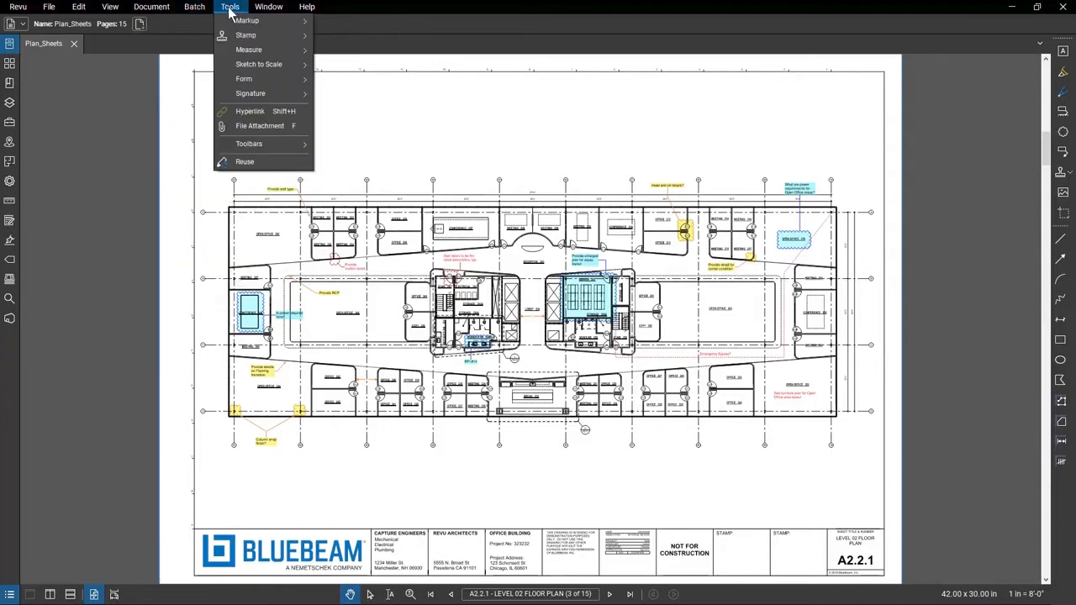
mouse_move(271, 27)
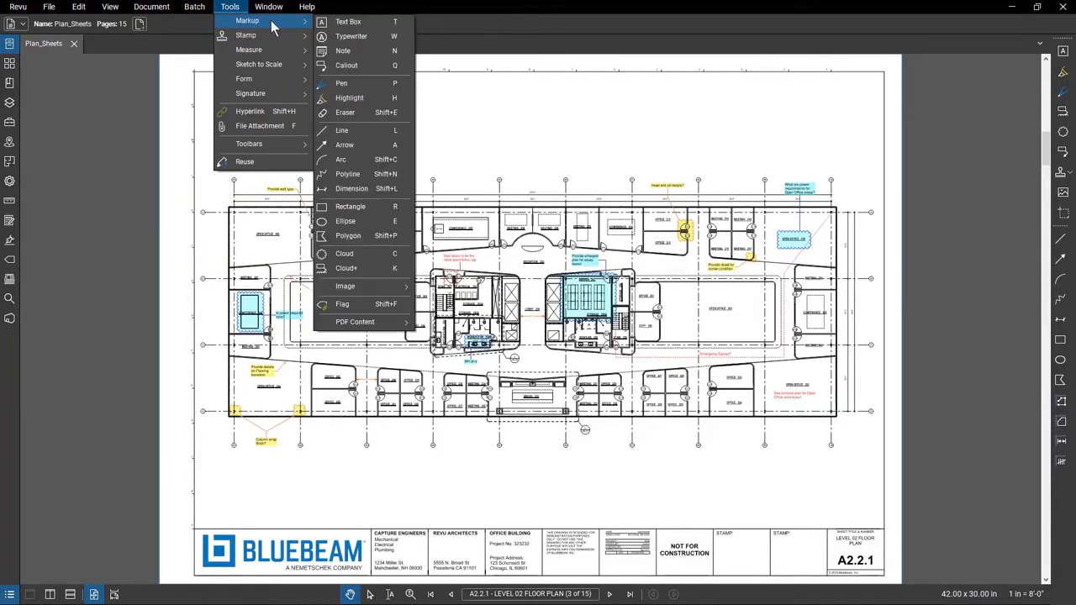
mouse_move(282, 52)
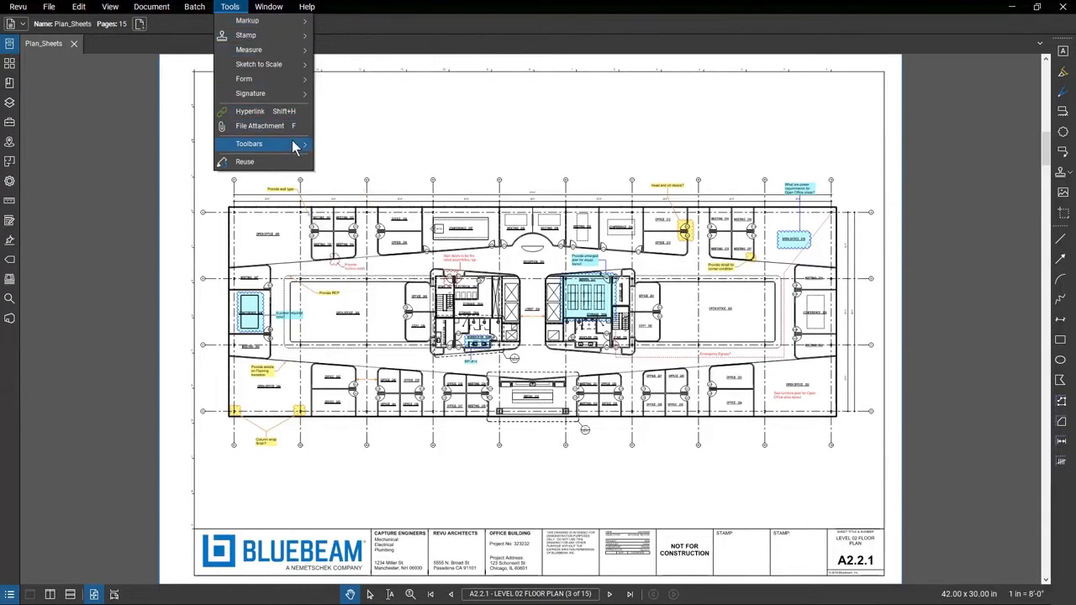
mouse_move(293, 146)
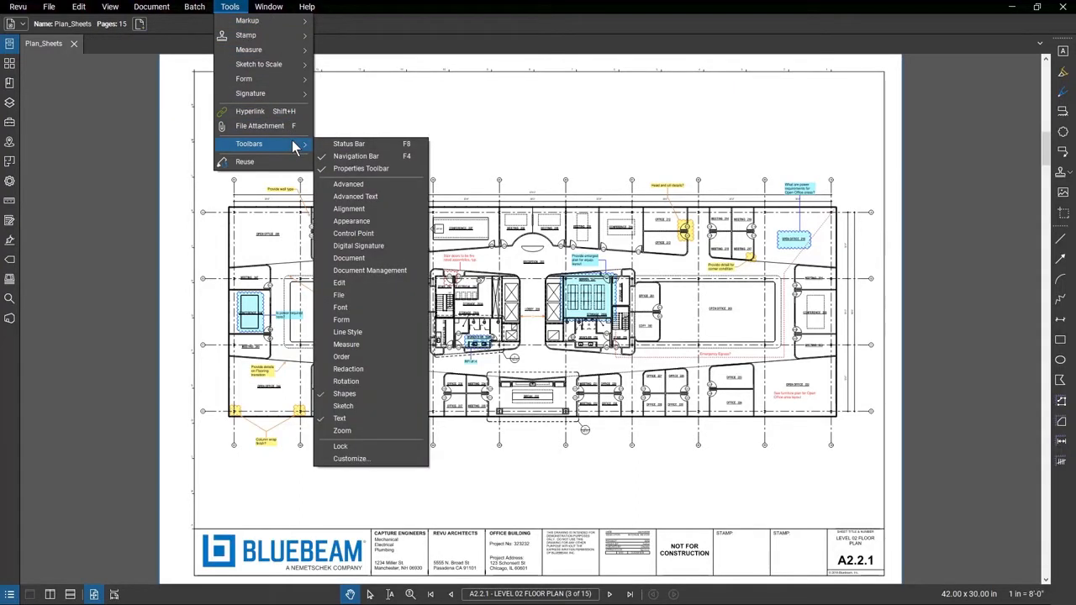
key("Escape")
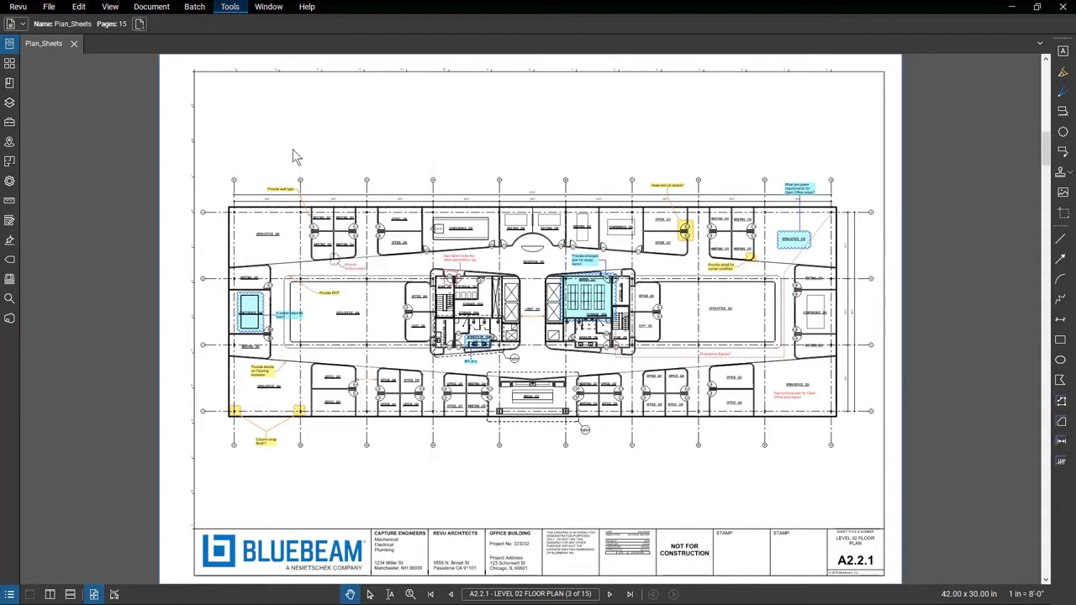
left_click(282, 10)
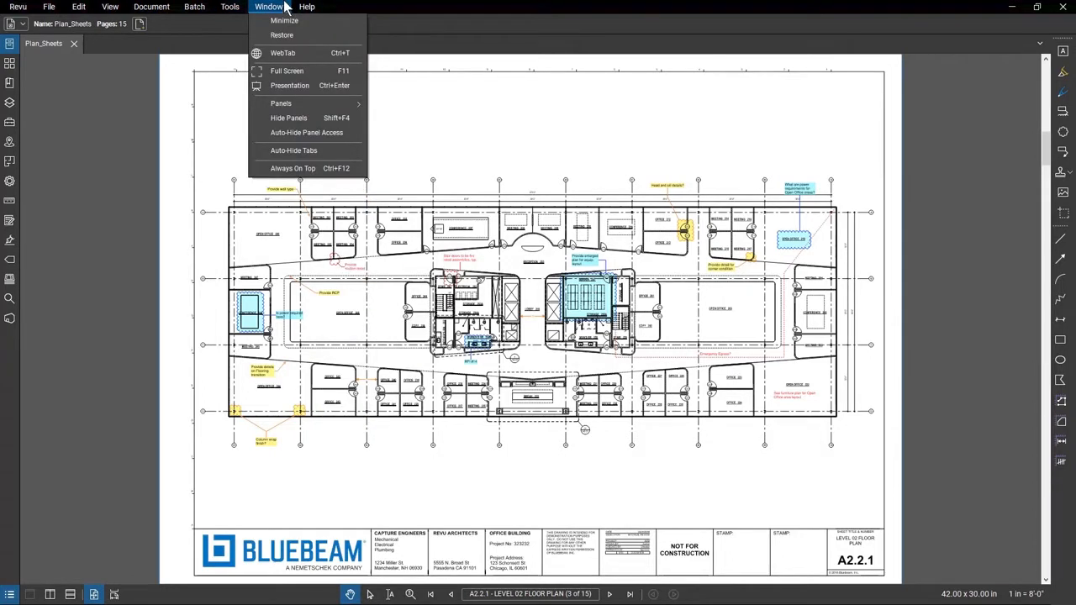
mouse_move(319, 8)
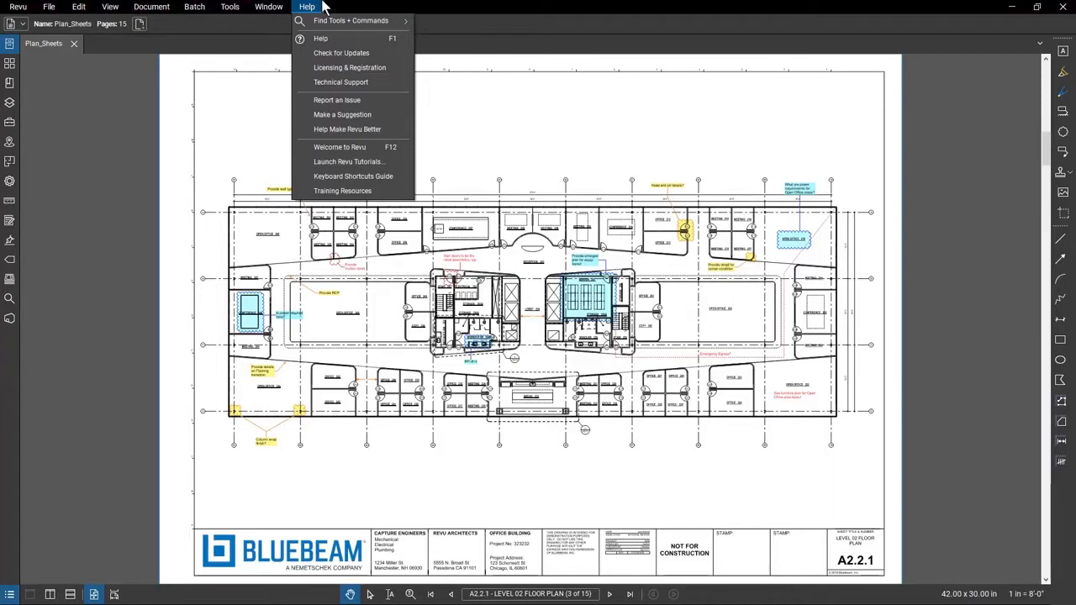
left_click(323, 5)
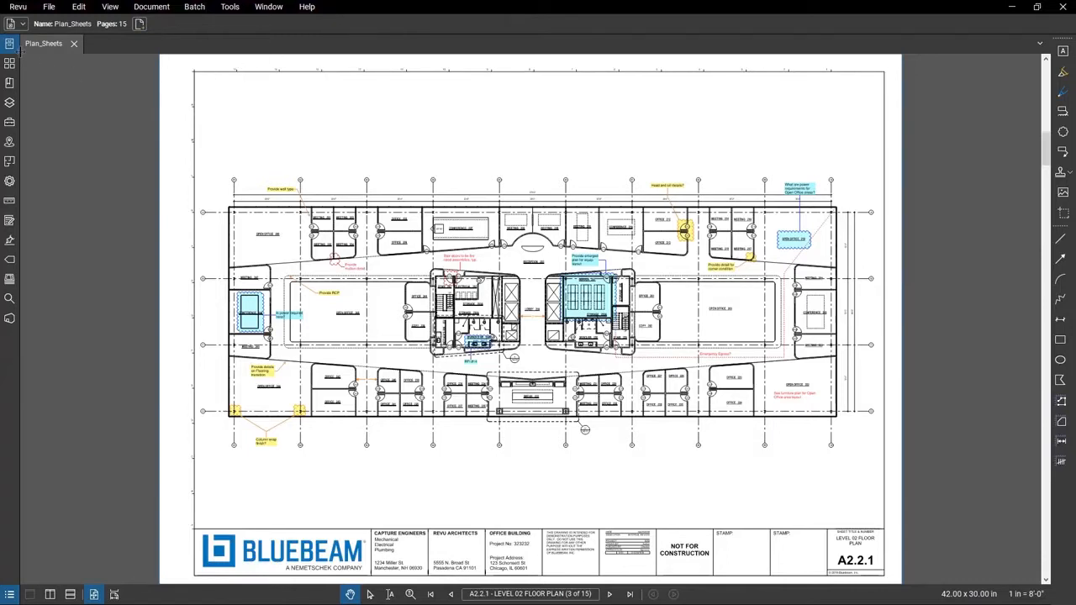
Move the G0.00 - COVER SHEET page ahead of the A1.01 - SITE PLAN page in Plan_Sheets
left_click(12, 45)
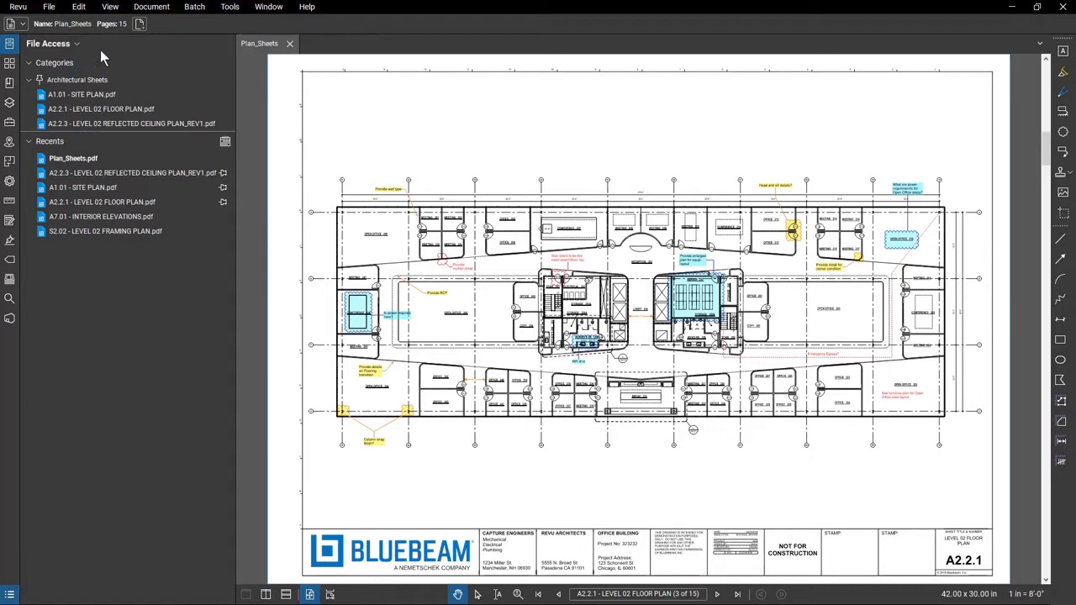
left_click(9, 64)
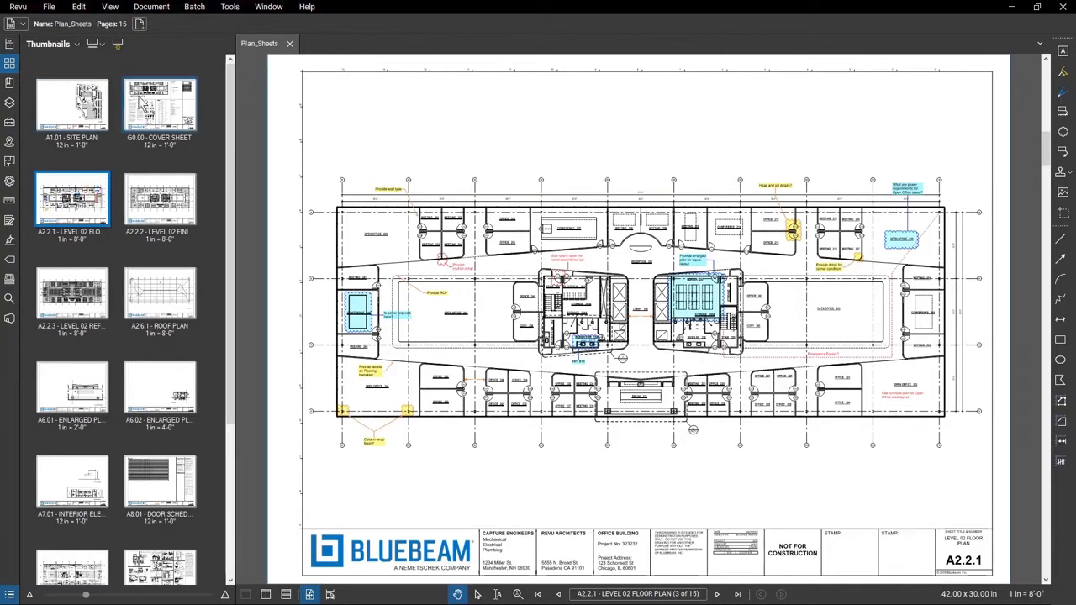
left_click_drag(136, 104, 52, 118)
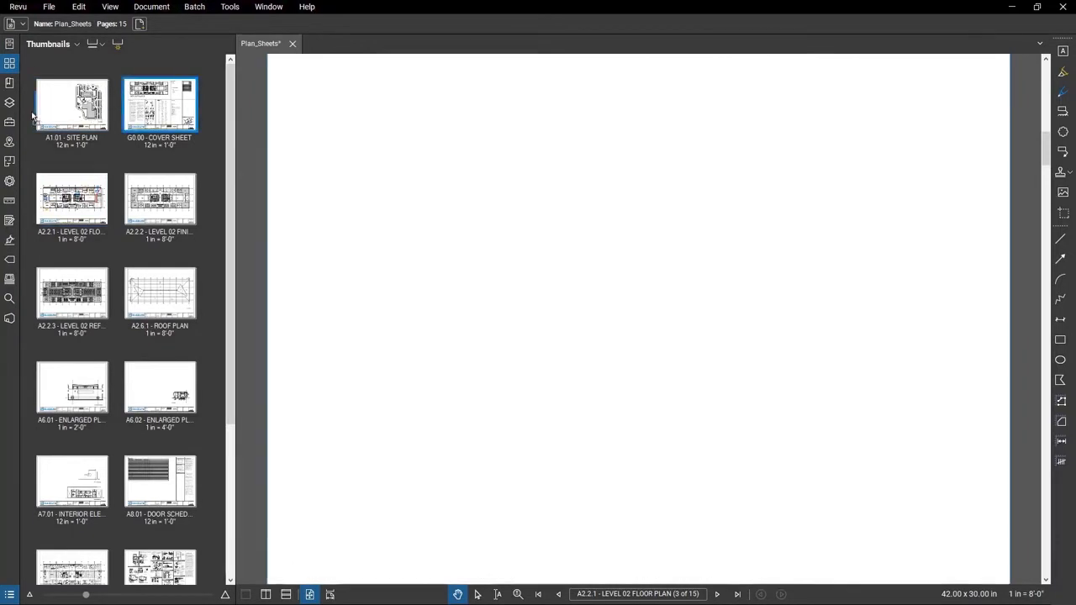
left_click(75, 44)
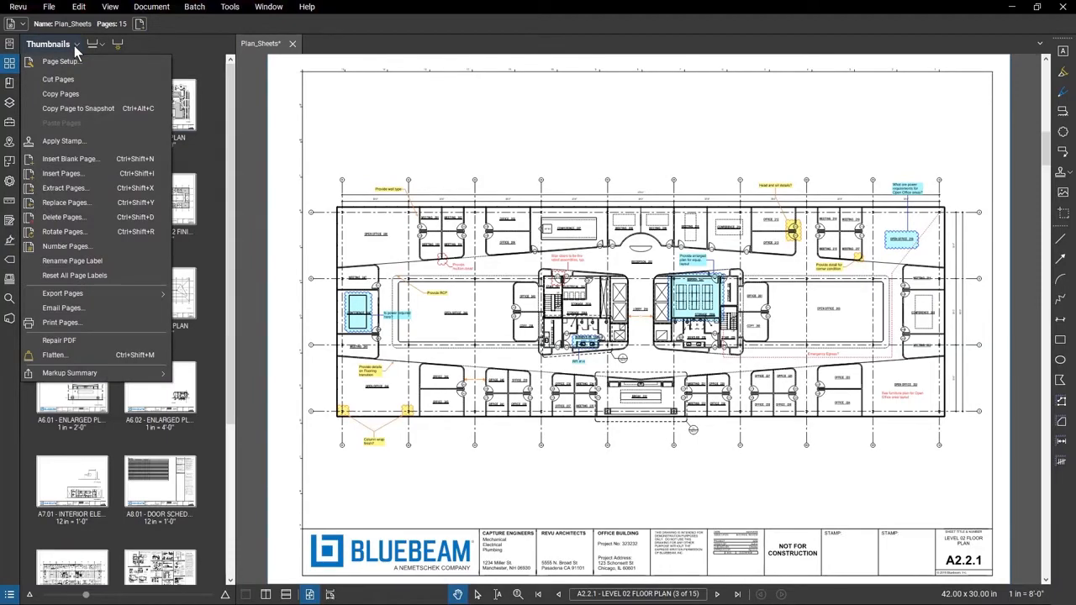
left_click(74, 46)
Place an Exposed Wires electrical issue symbol inside room MEETING 247, near its upper-right wall corner
left_click(10, 122)
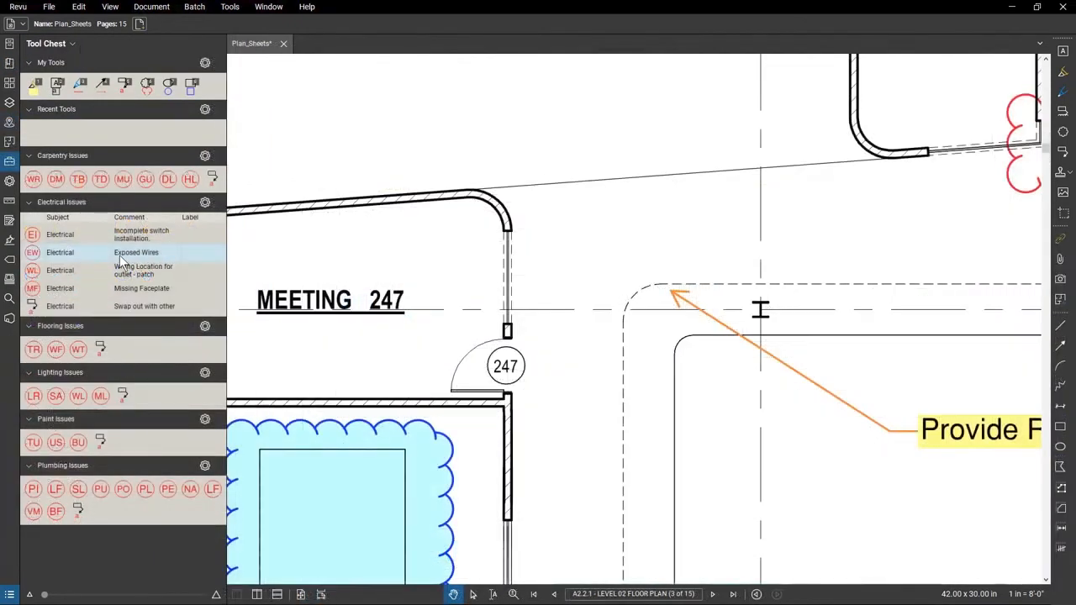
left_click(96, 252)
left_click(447, 241)
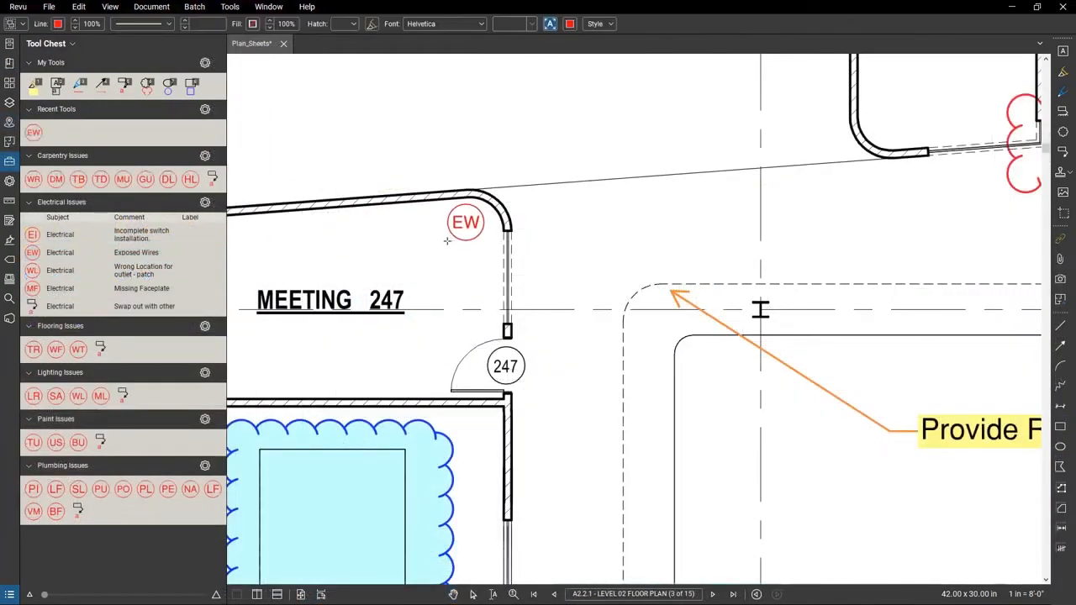
key("Escape")
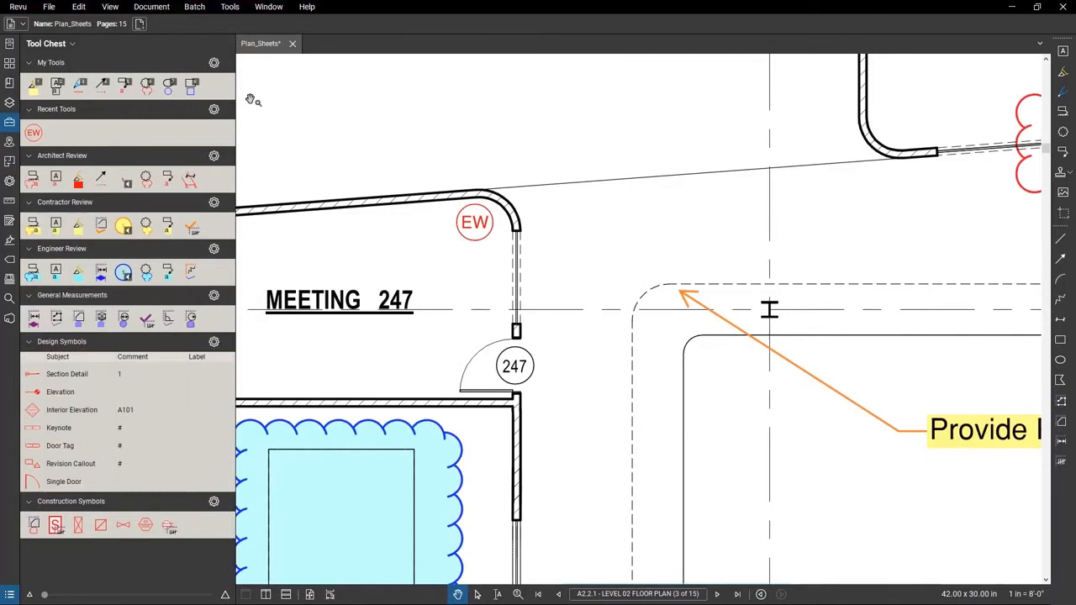
Review the page scale settings and the joined Studio sessions and projects, and return to the full floor plan
left_click(9, 203)
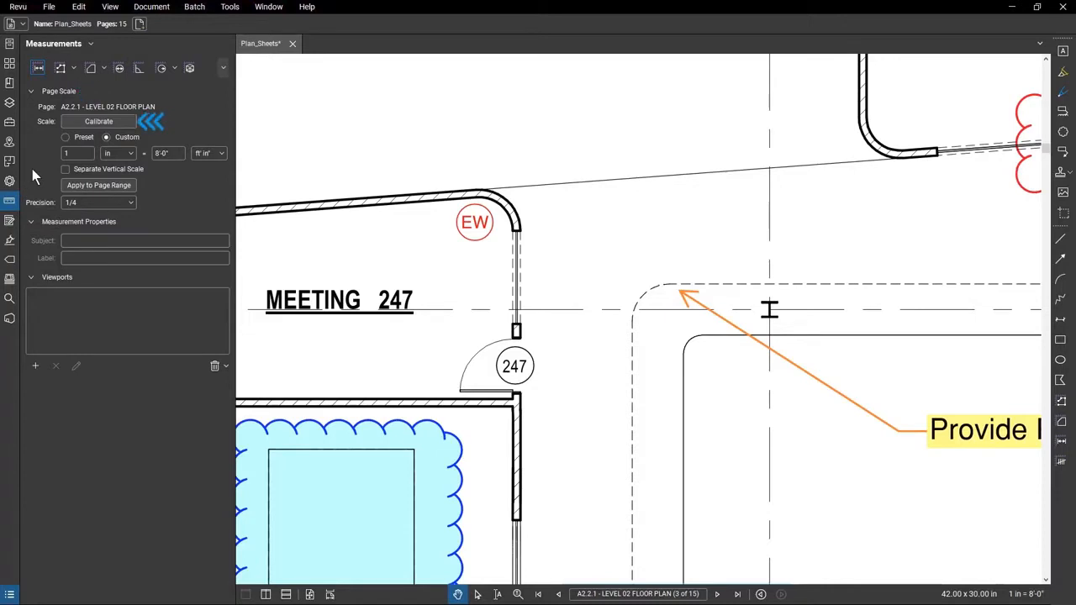
left_click(9, 318)
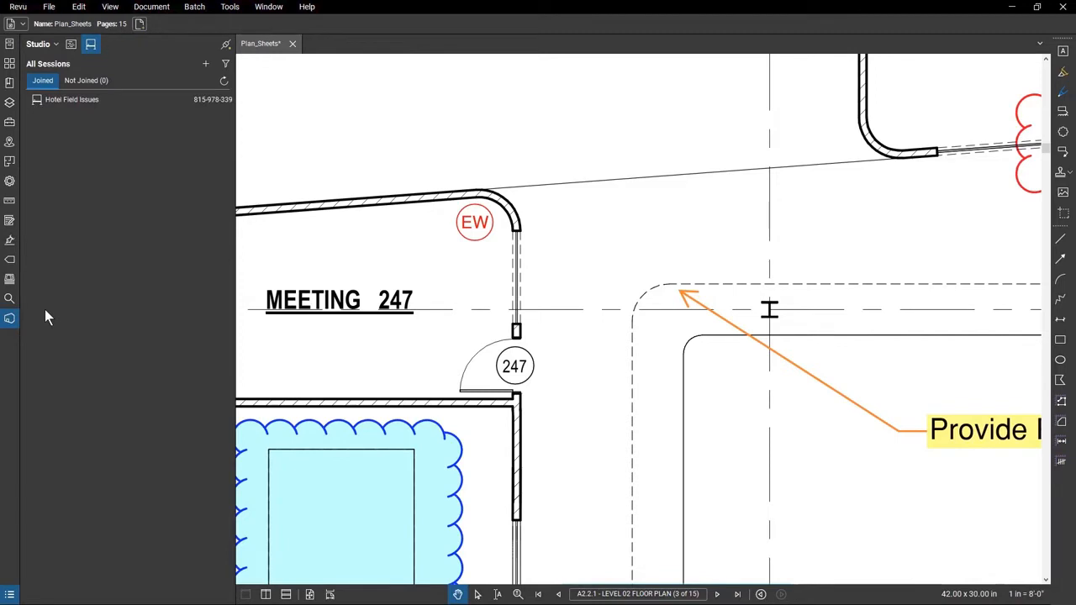
left_click(70, 45)
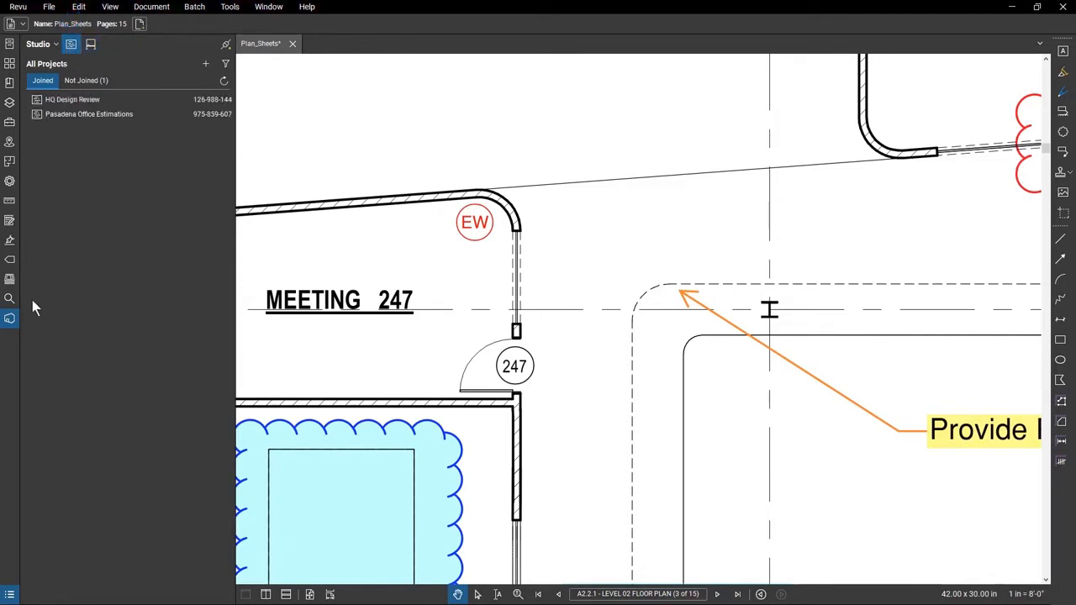
left_click(10, 319)
key("ctrl+0")
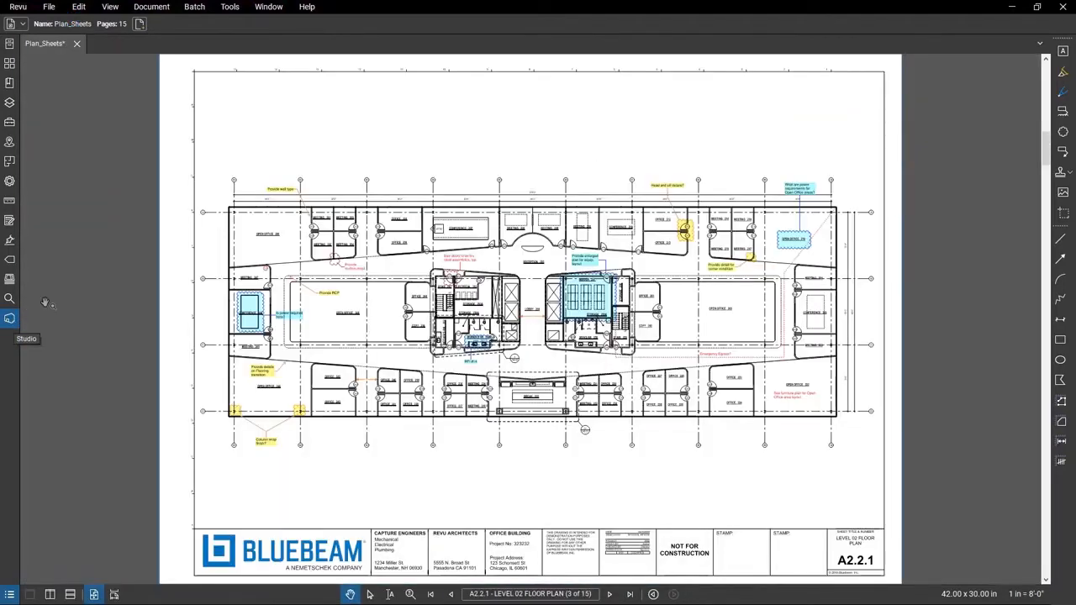
Review the list of markups on the floor plan and its summary export formats
left_click(9, 593)
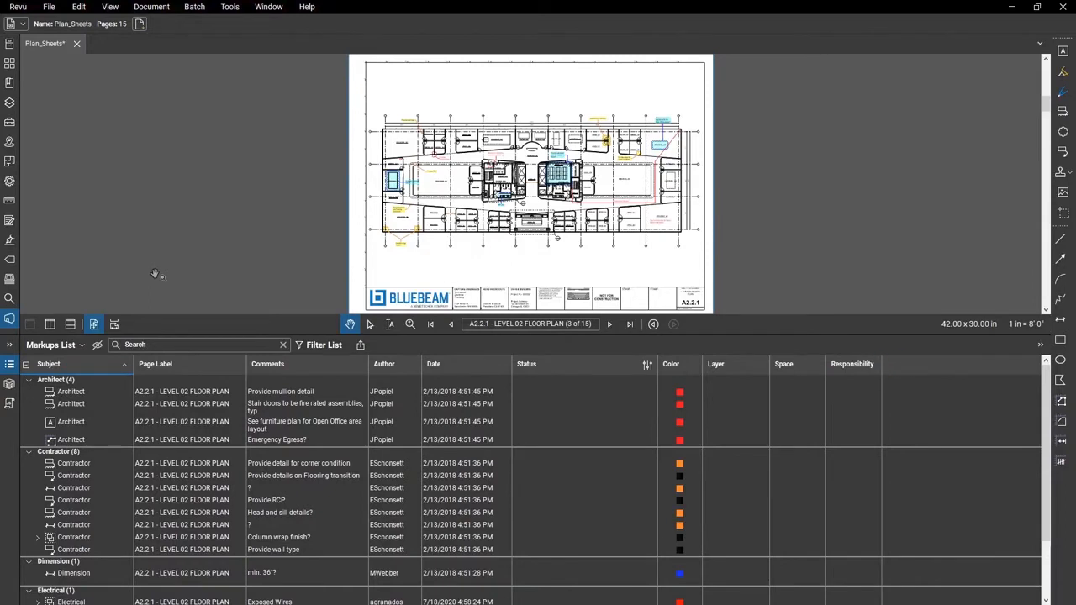
left_click(367, 345)
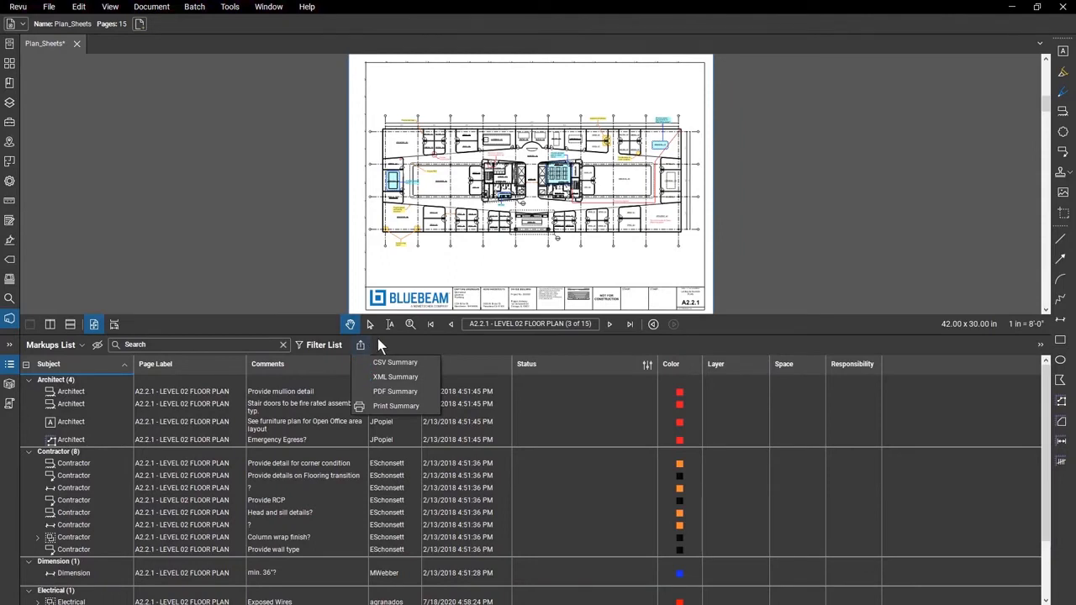
left_click(377, 341)
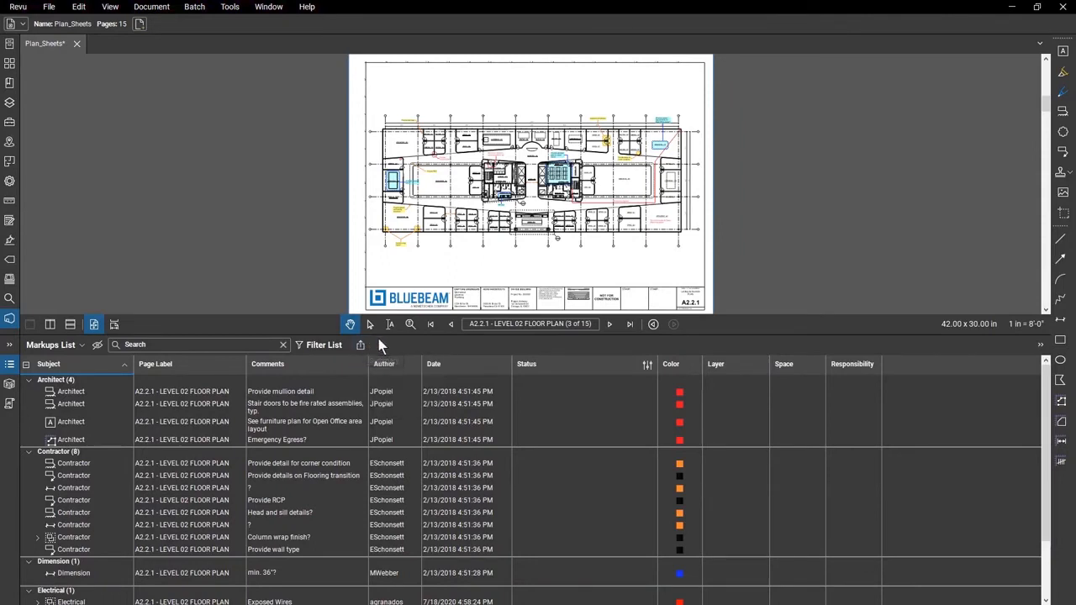
left_click(10, 364)
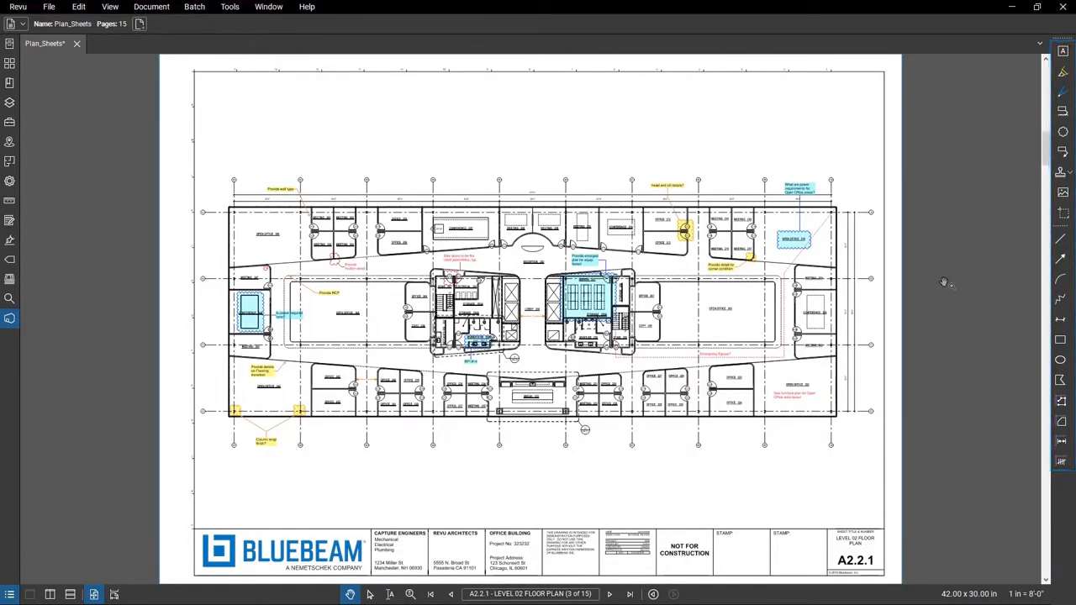
Draw a red cloud markup around the CONFERENCE 265 room label
scroll(838, 326, "up", 10)
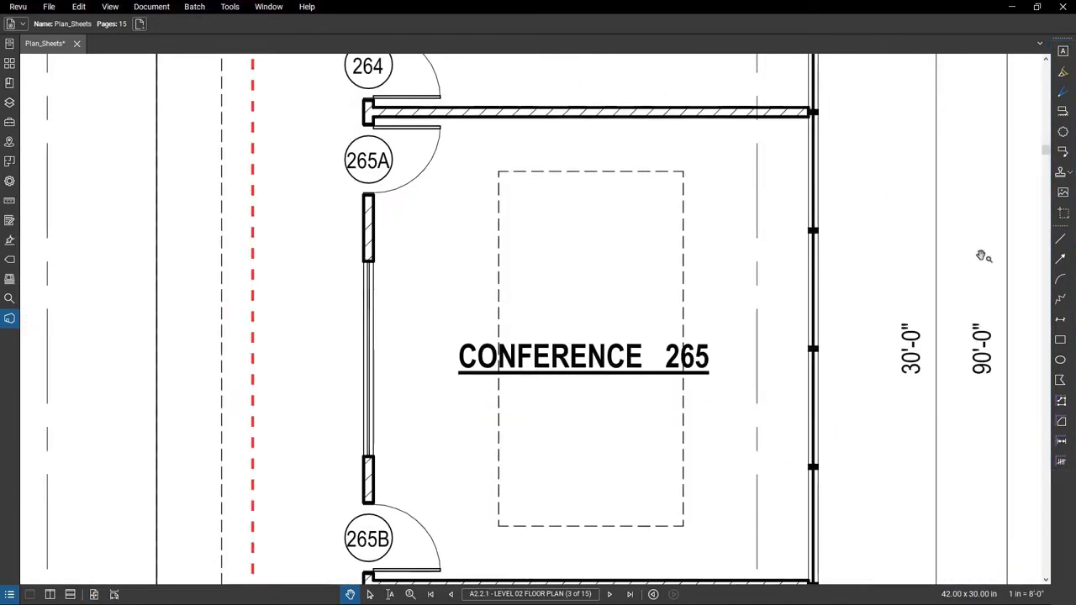
left_click(1062, 132)
left_click_drag(438, 323, 729, 399)
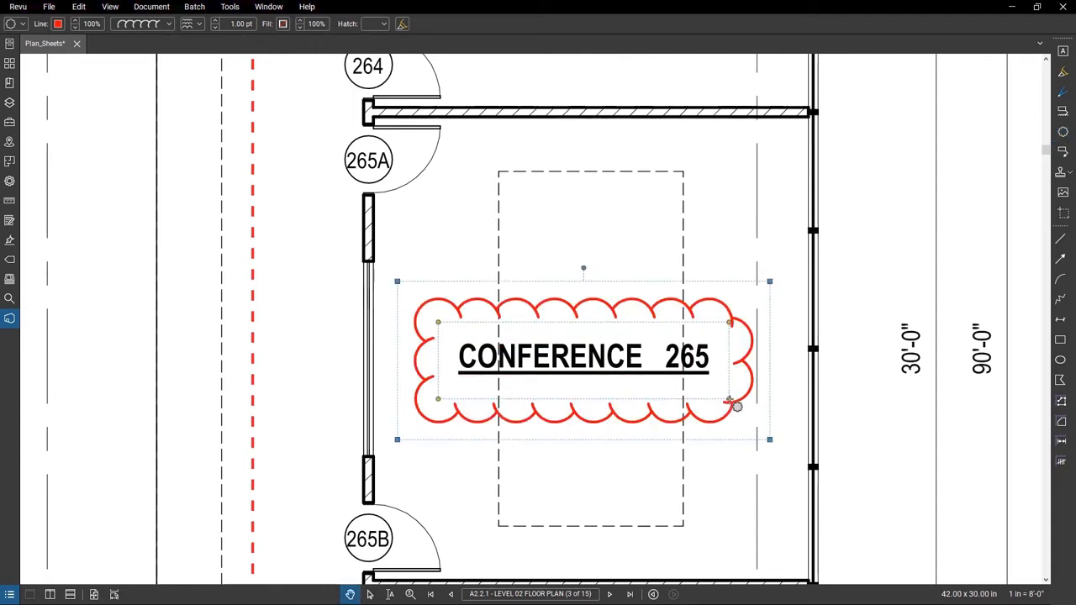
left_click(786, 367)
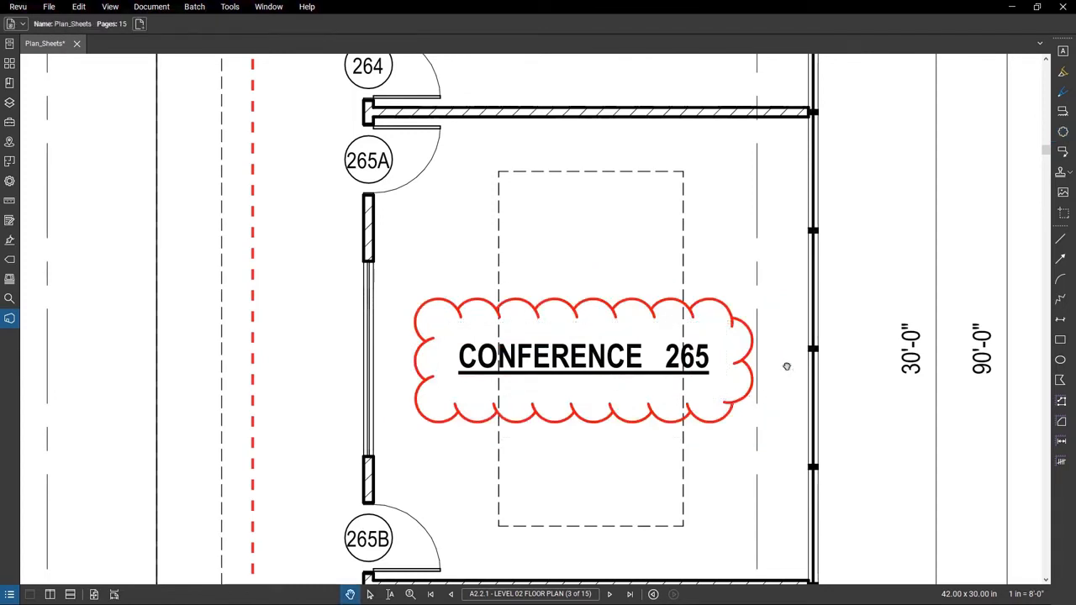
Hide the Shapes toolbar and display the Measure toolbar
left_click(230, 6)
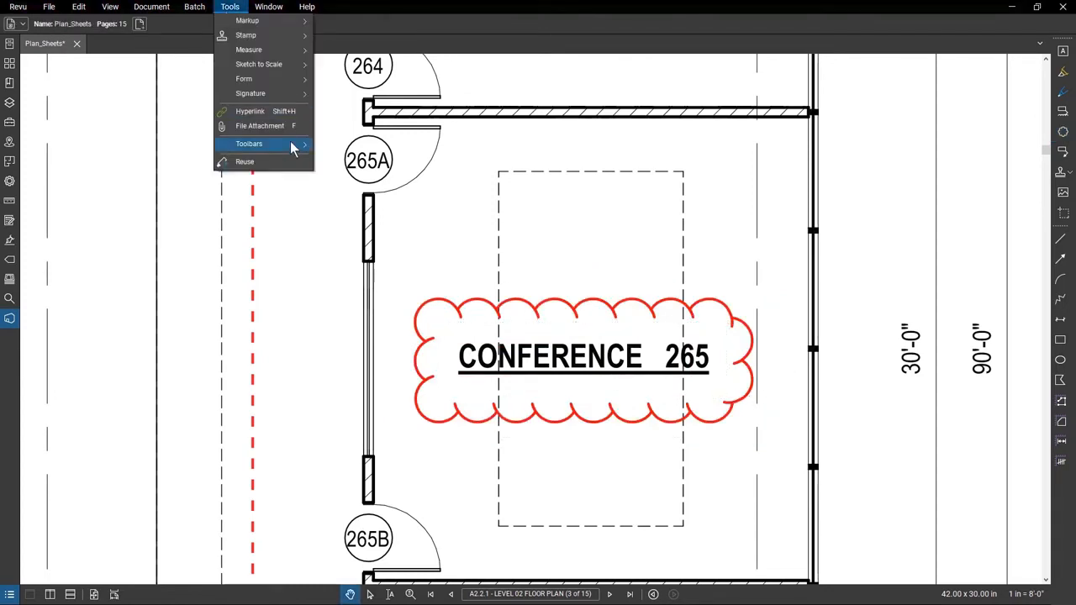
mouse_move(293, 145)
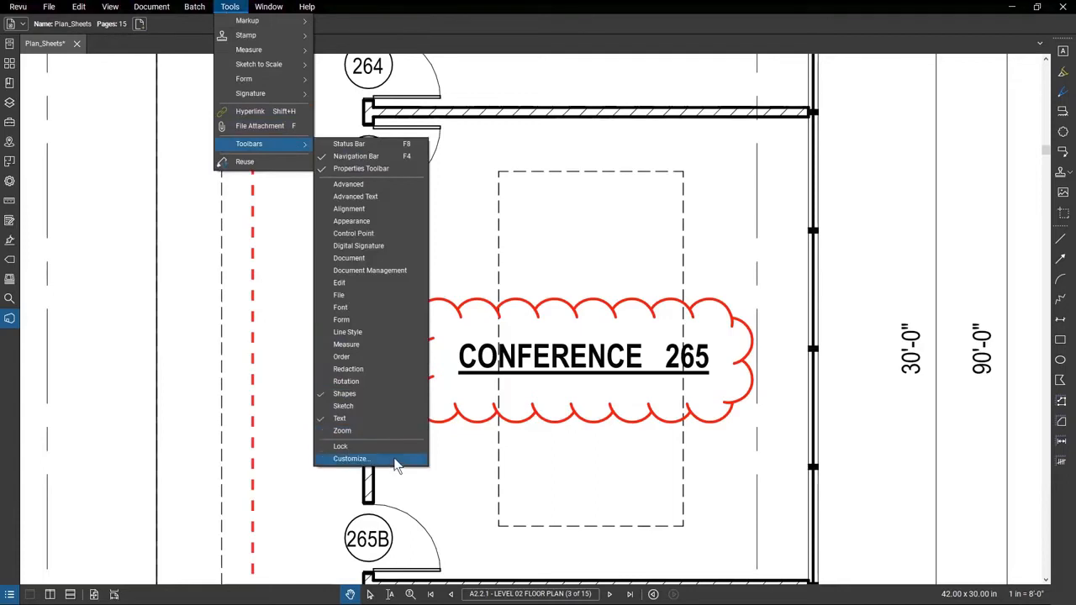
left_click(385, 394)
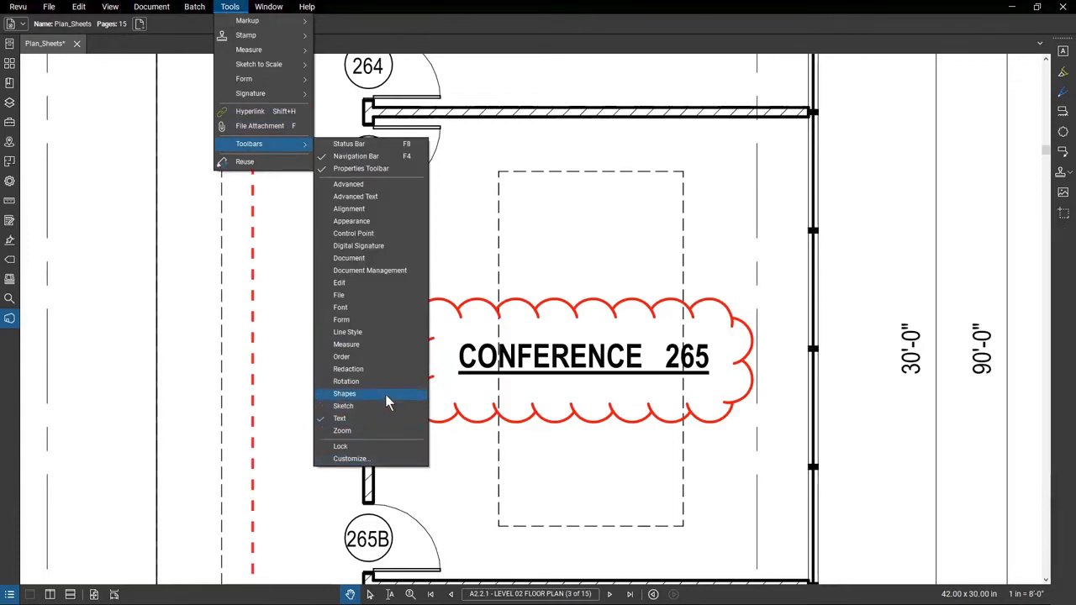
left_click(385, 347)
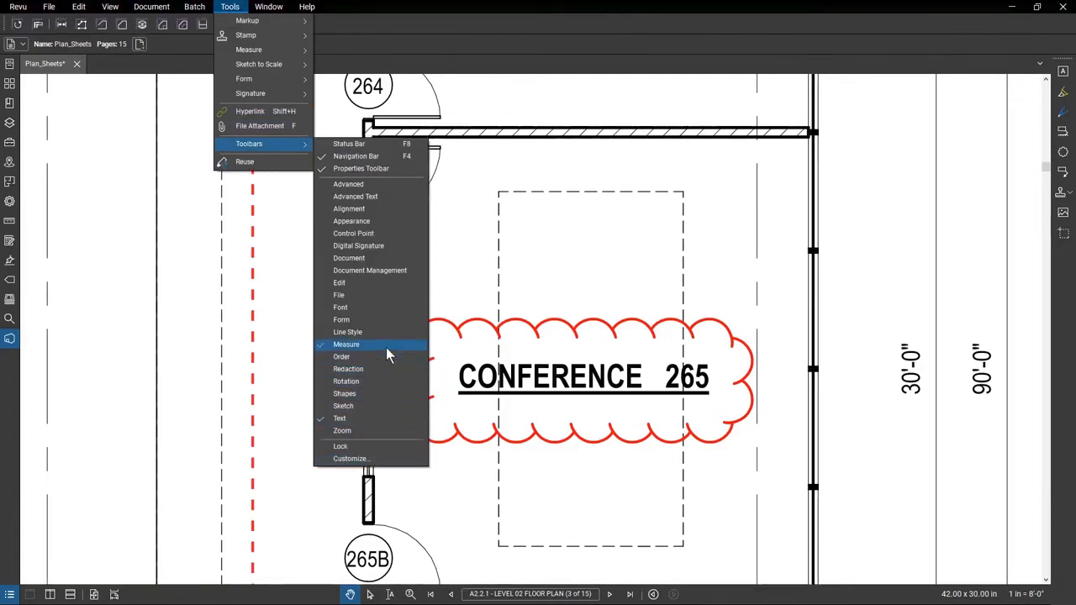
Hide the Measure toolbar and display the Shapes toolbar again
left_click(386, 347)
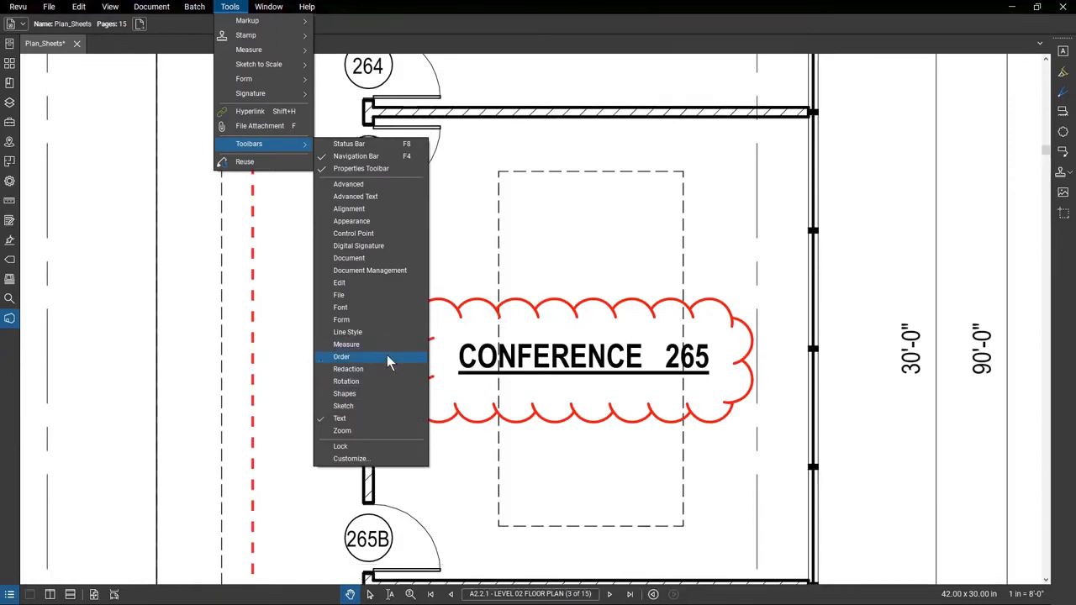
left_click(393, 399)
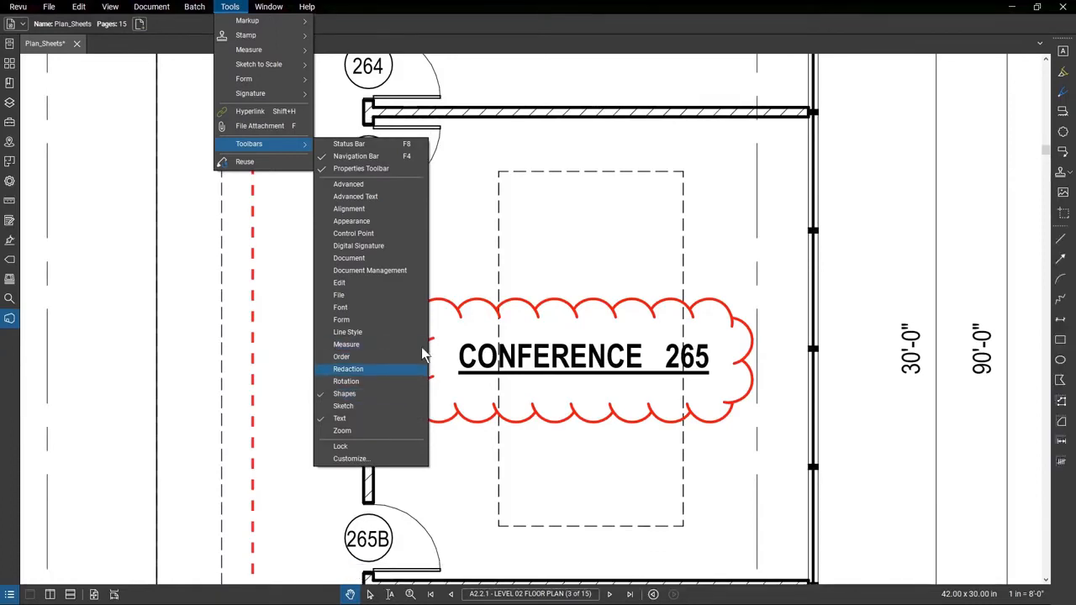
left_click(470, 259)
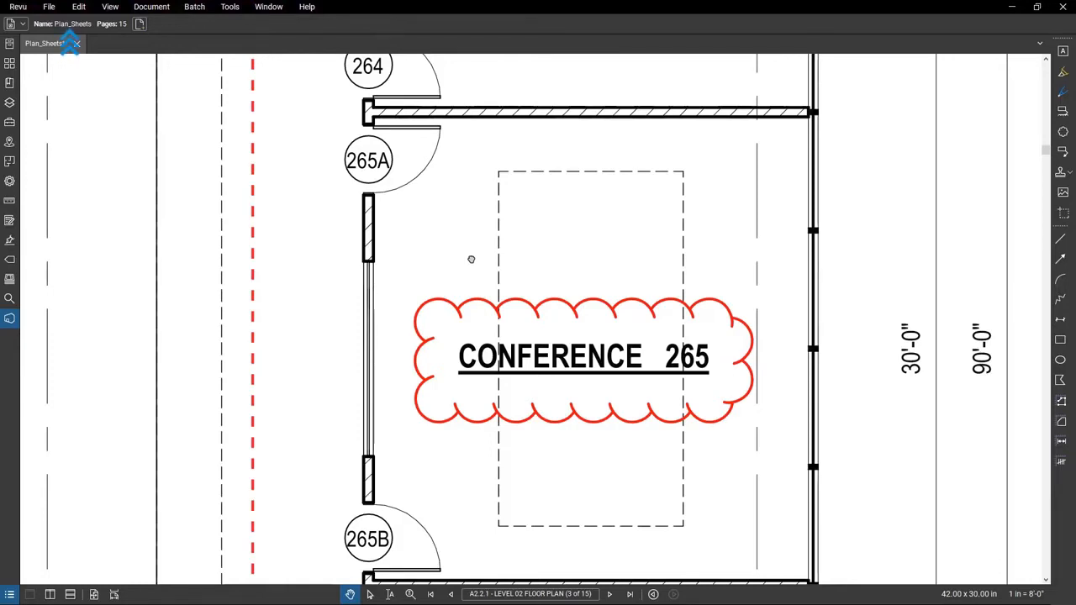
Recolor the cloud markup around CONFERENCE 265 with a dark blue line and a light cyan fill
left_click(483, 310)
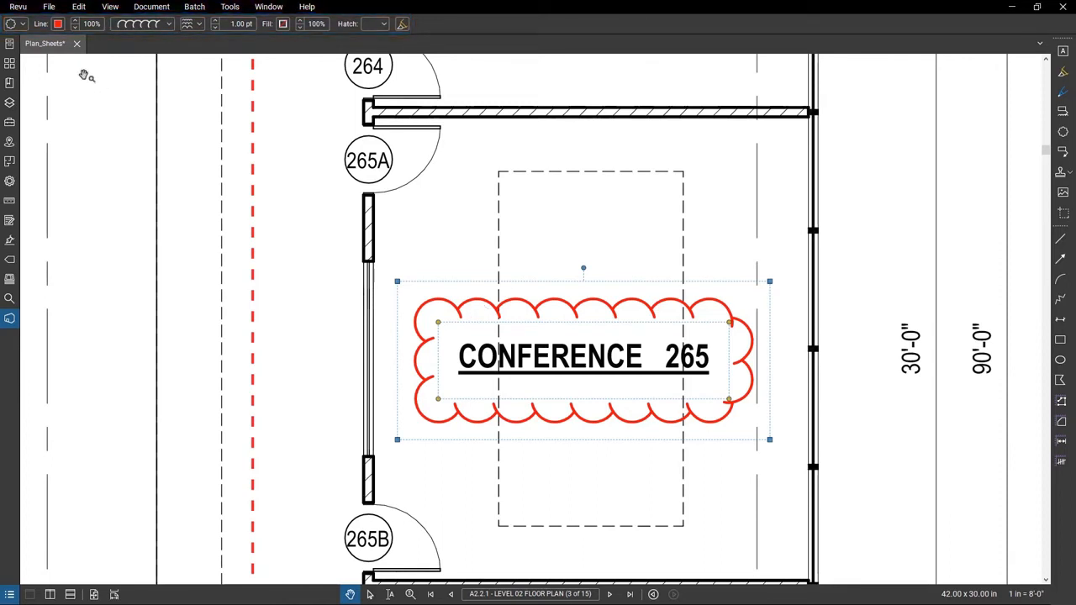
left_click(58, 25)
left_click(107, 71)
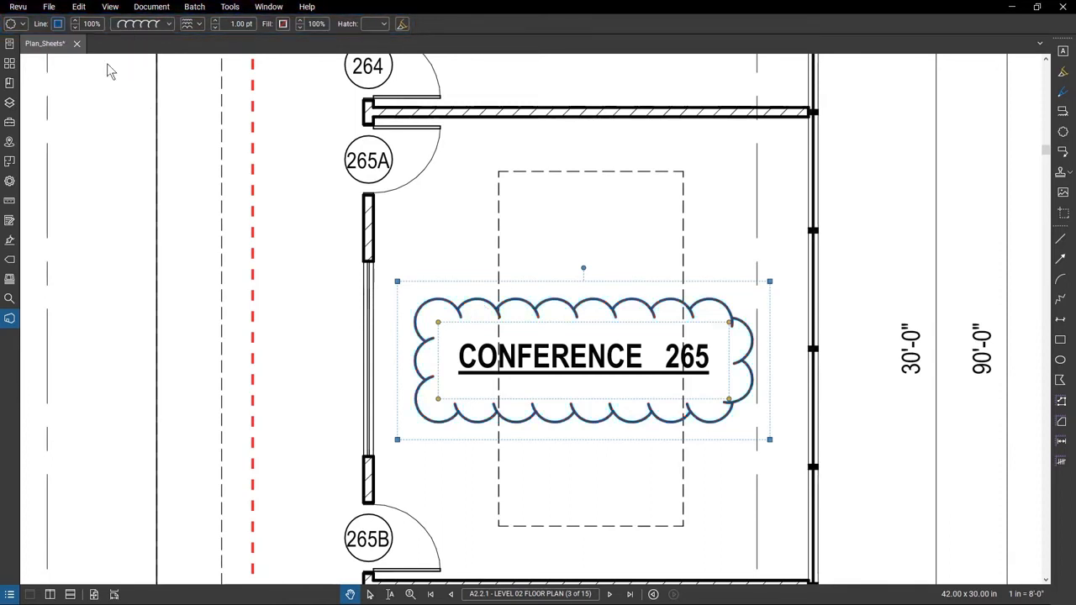
left_click(283, 25)
left_click(326, 42)
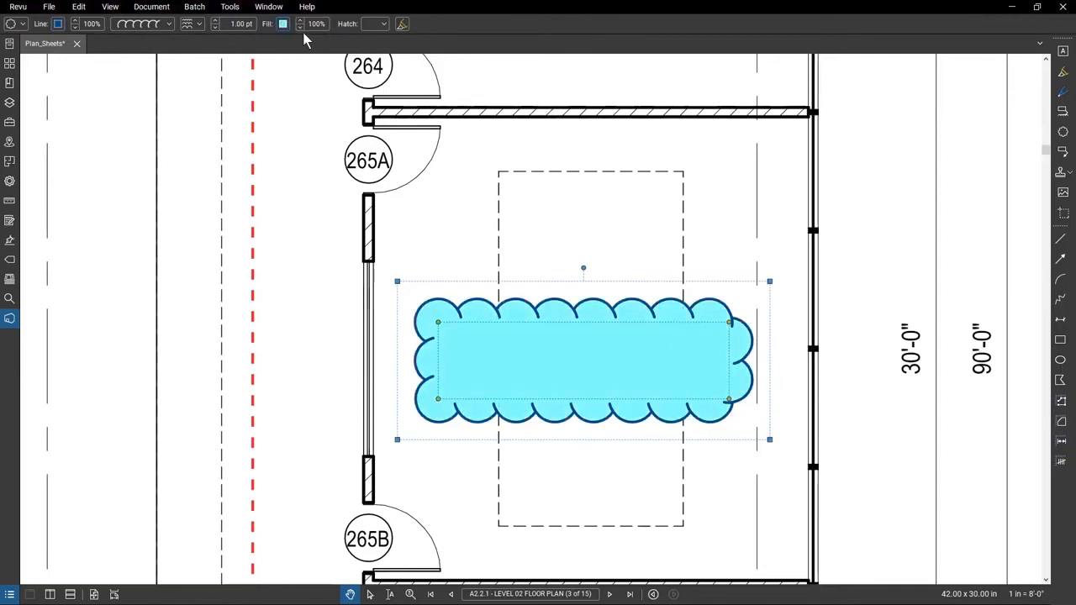
left_click(474, 234)
Split the floor plan into two side-by-side views, zoom in on one, and close the second view
key("ctrl+0")
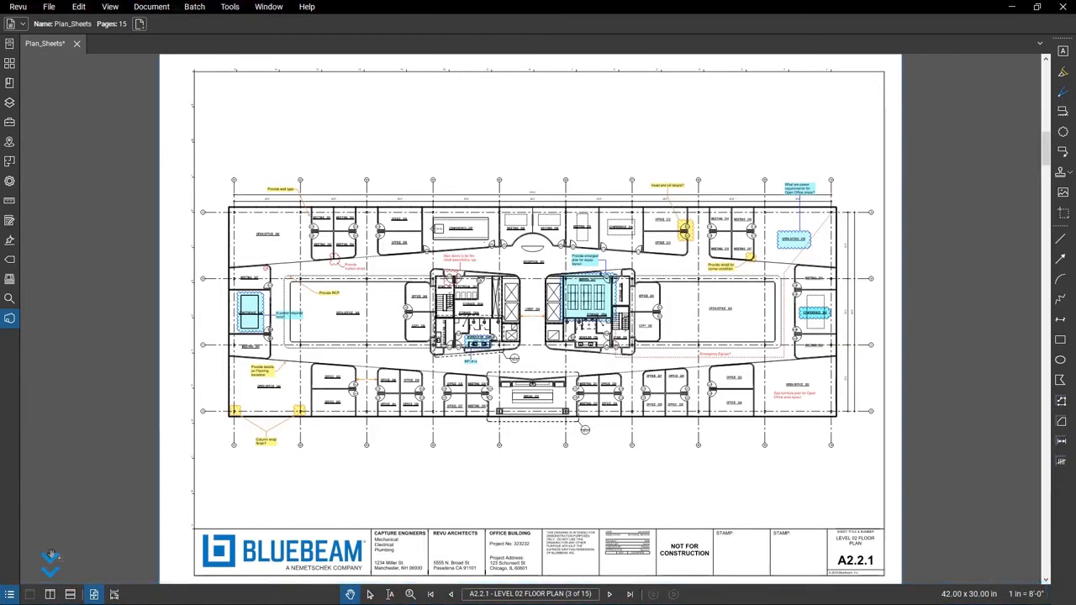
left_click(50, 594)
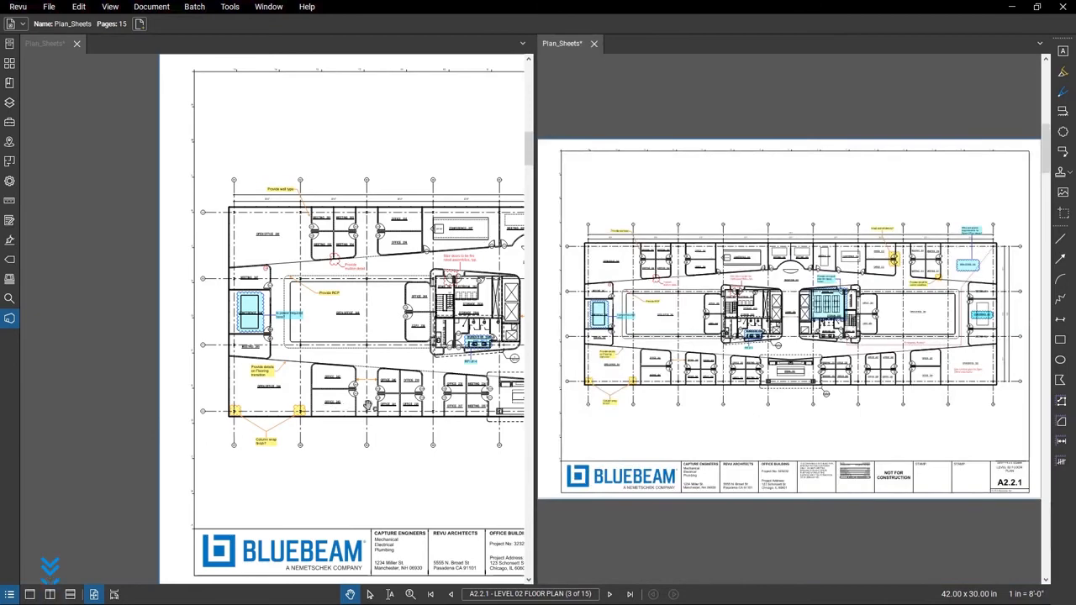
scroll(380, 404, "up", 5)
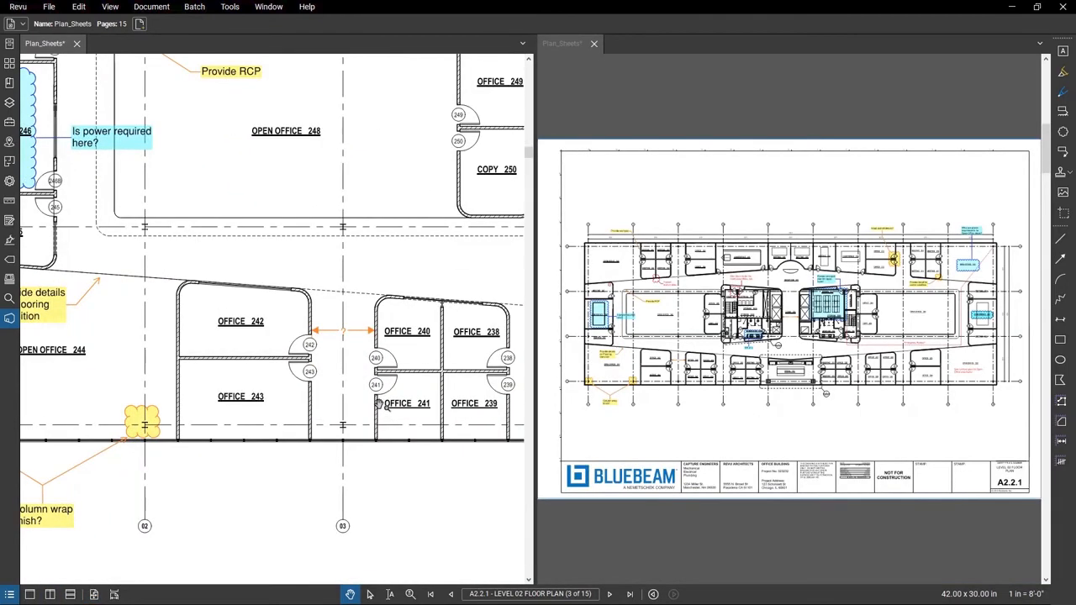
left_click(593, 43)
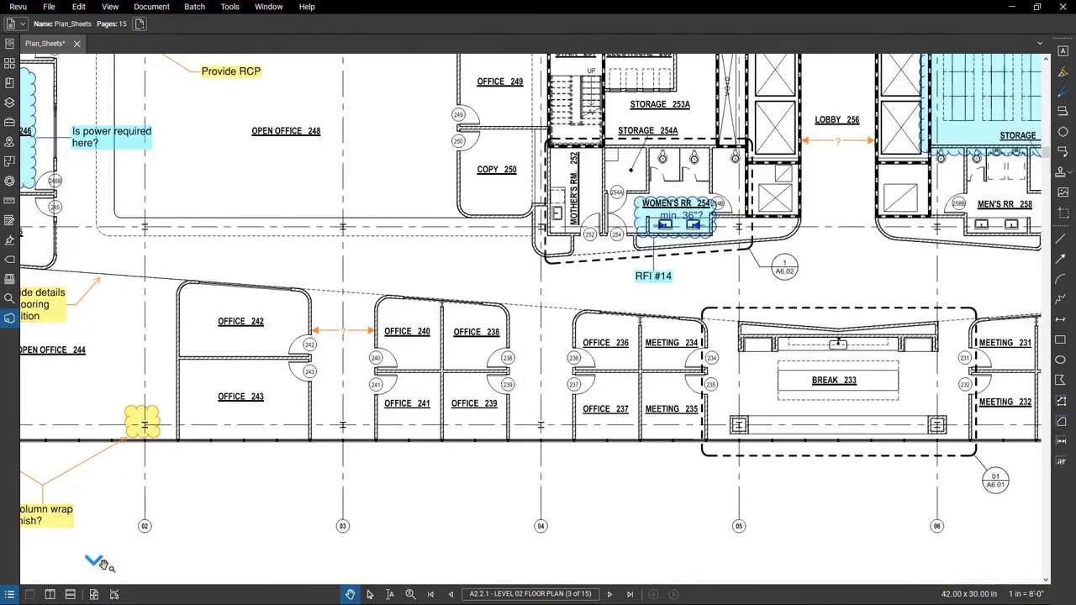
Compare the full-page view with the continuous fit-width view across sheets A2.2.1 and A2.2.2, and return to the full page
left_click(94, 594)
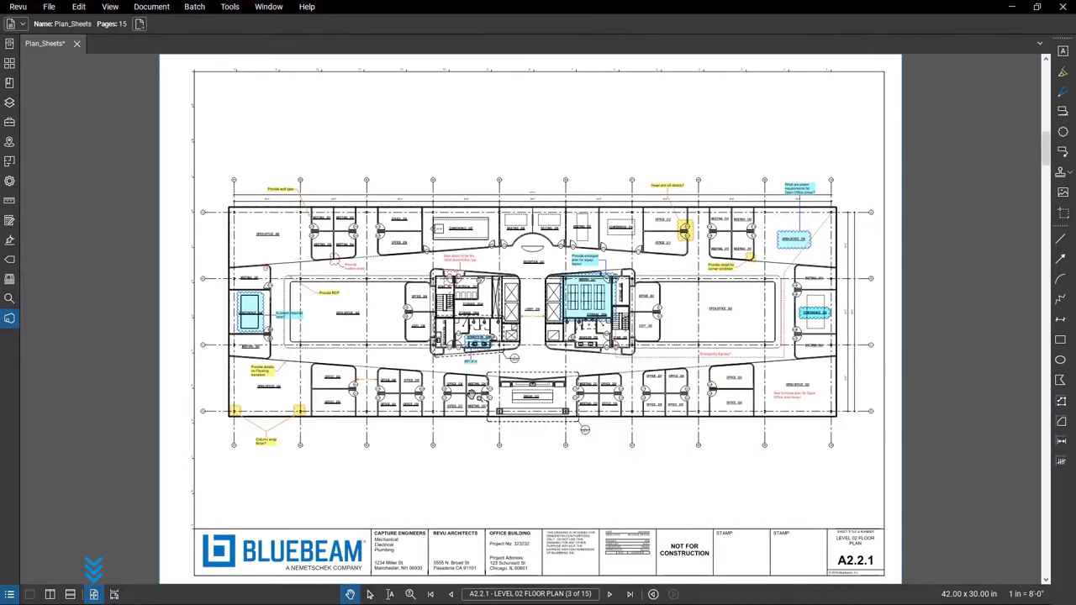
scroll(473, 395, "up", 6)
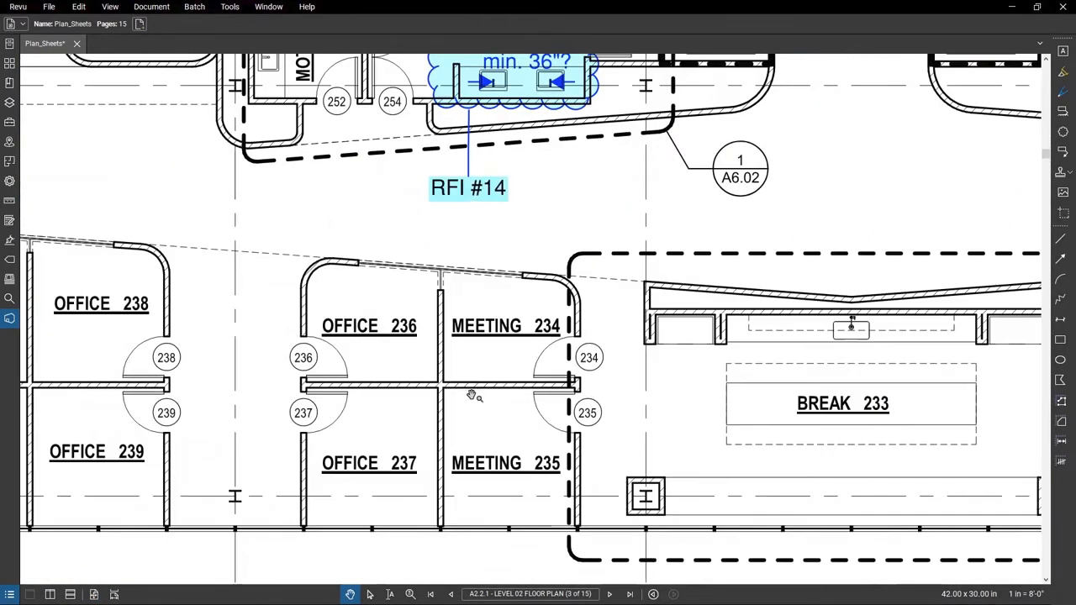
left_click(115, 594)
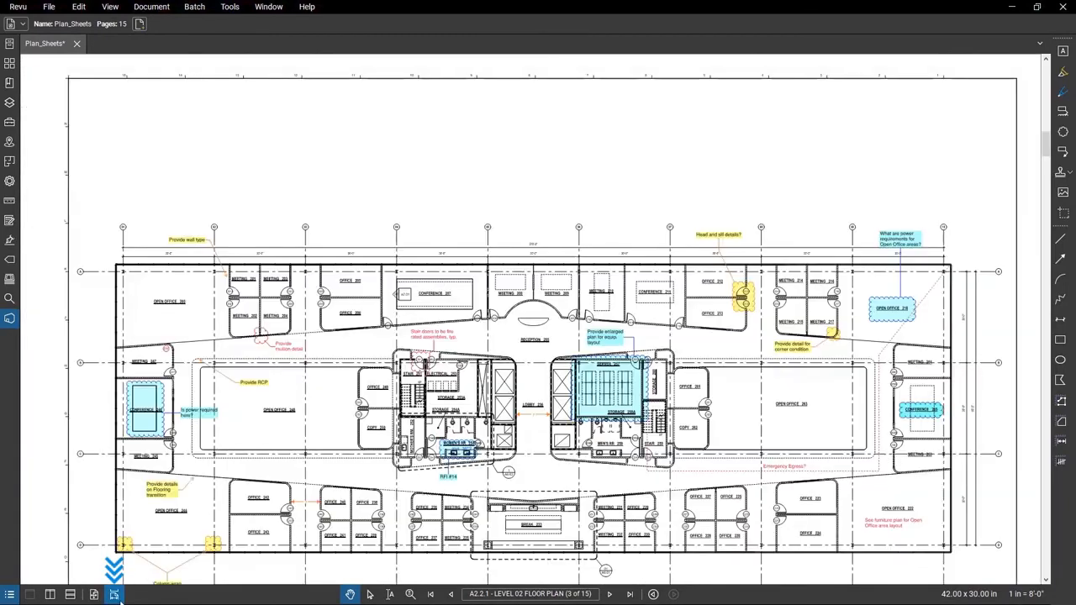
scroll(216, 473, "down", 5)
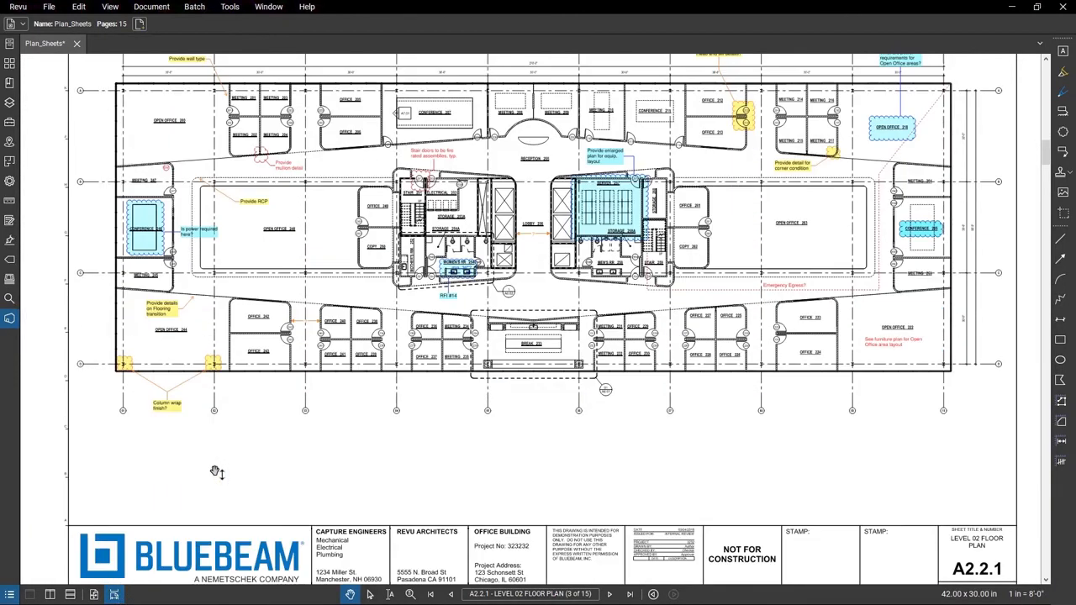
scroll(217, 472, "down", 5)
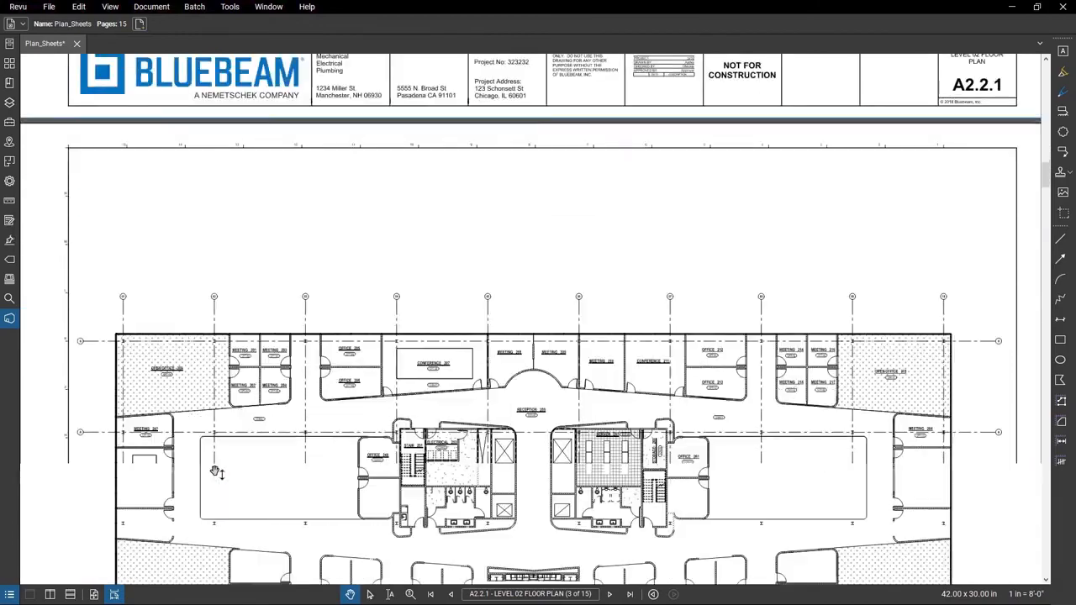
scroll(217, 472, "down", 2)
scroll(216, 472, "up", 10)
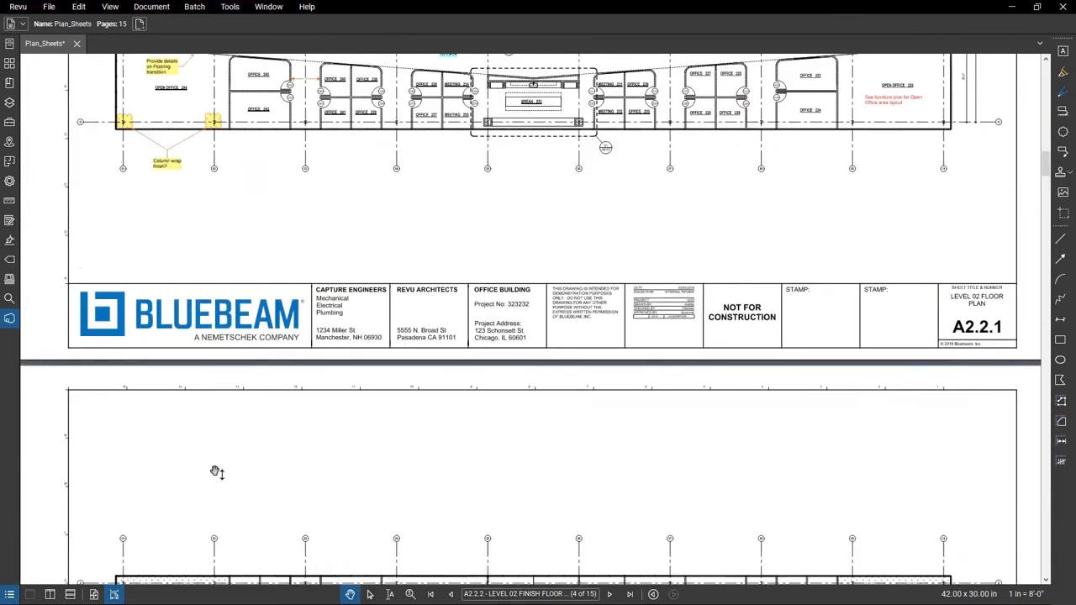
left_click(94, 595)
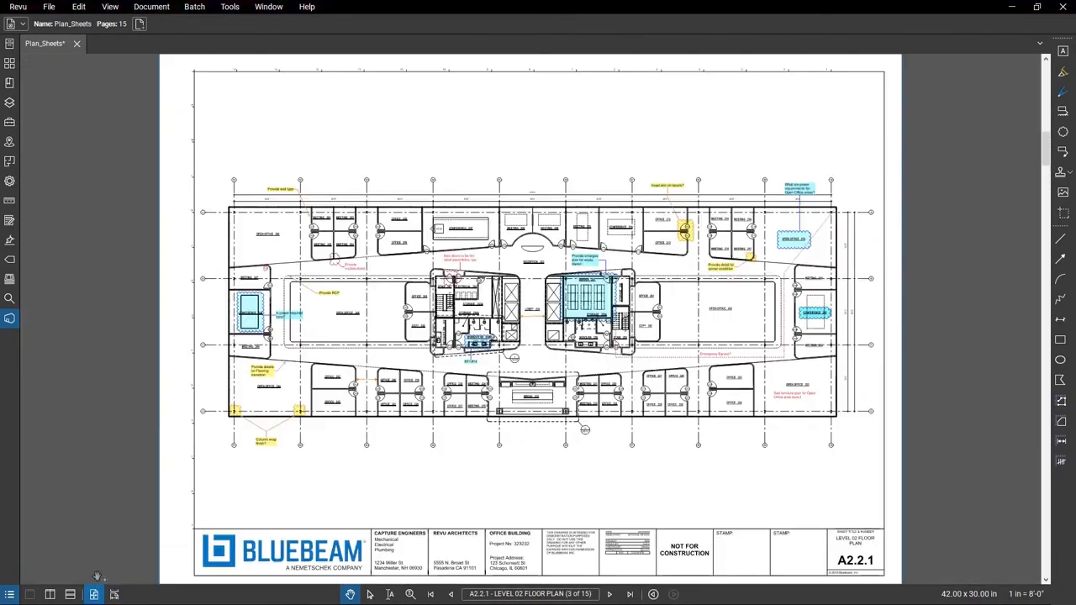
Page forward through the sheets after the Level 02 floor plan and return to sheet A2.2.1
left_click(610, 594)
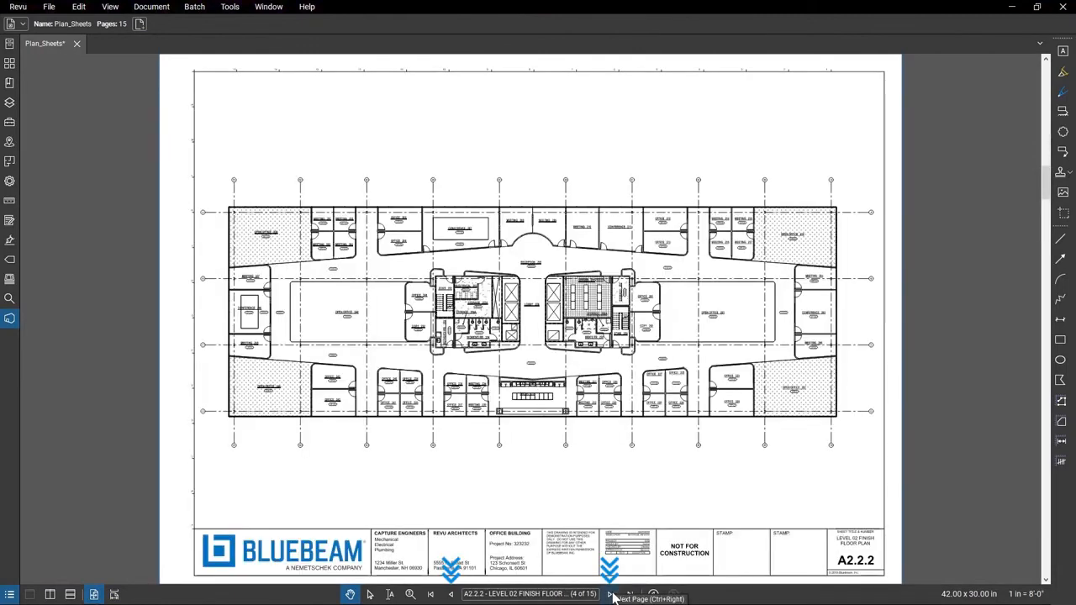
left_click(610, 594)
left_click(451, 594)
left_click(451, 594)
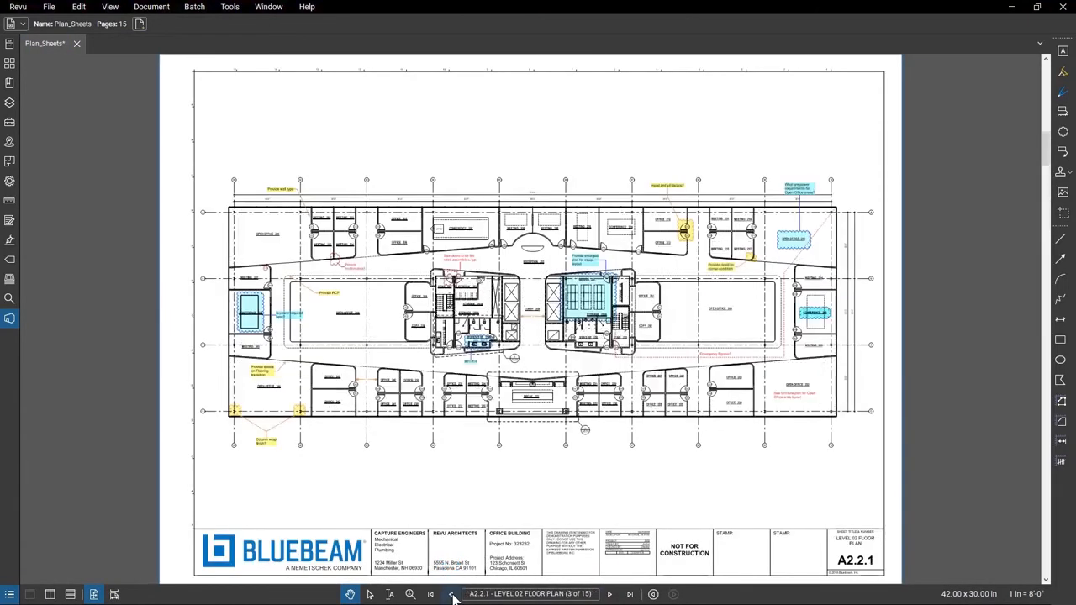
Zoom in on the offices beside the BREAK 233 room and go back to the previous view
scroll(625, 411, "up", 5)
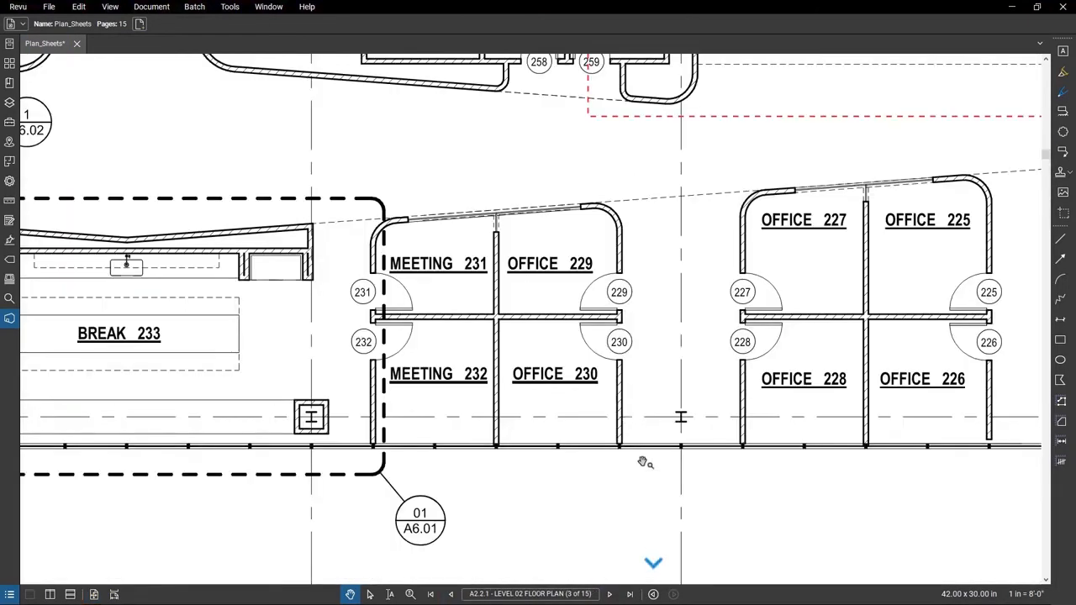
left_click(653, 594)
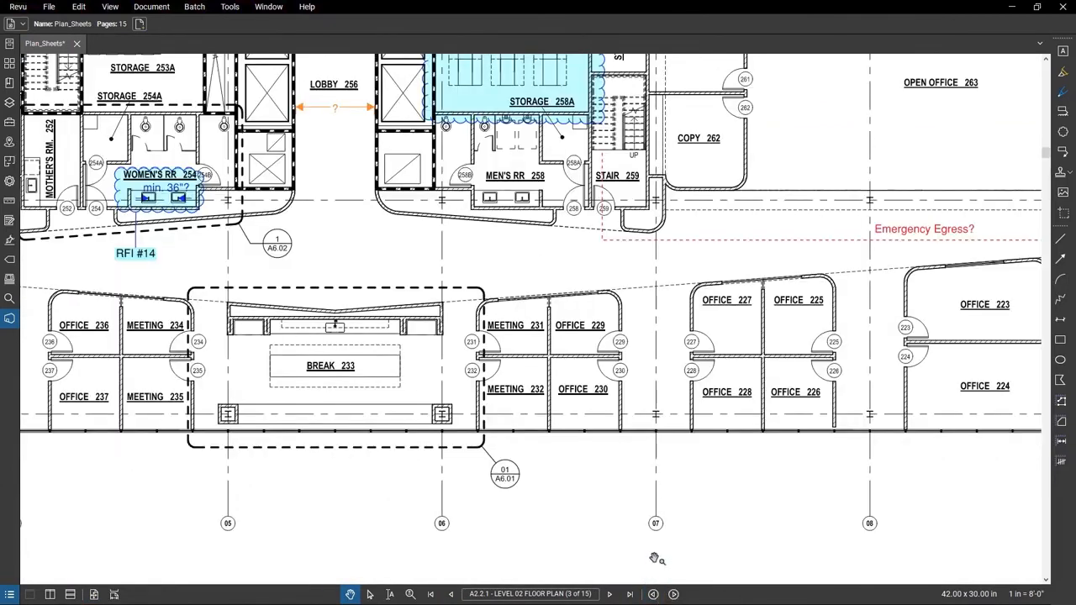